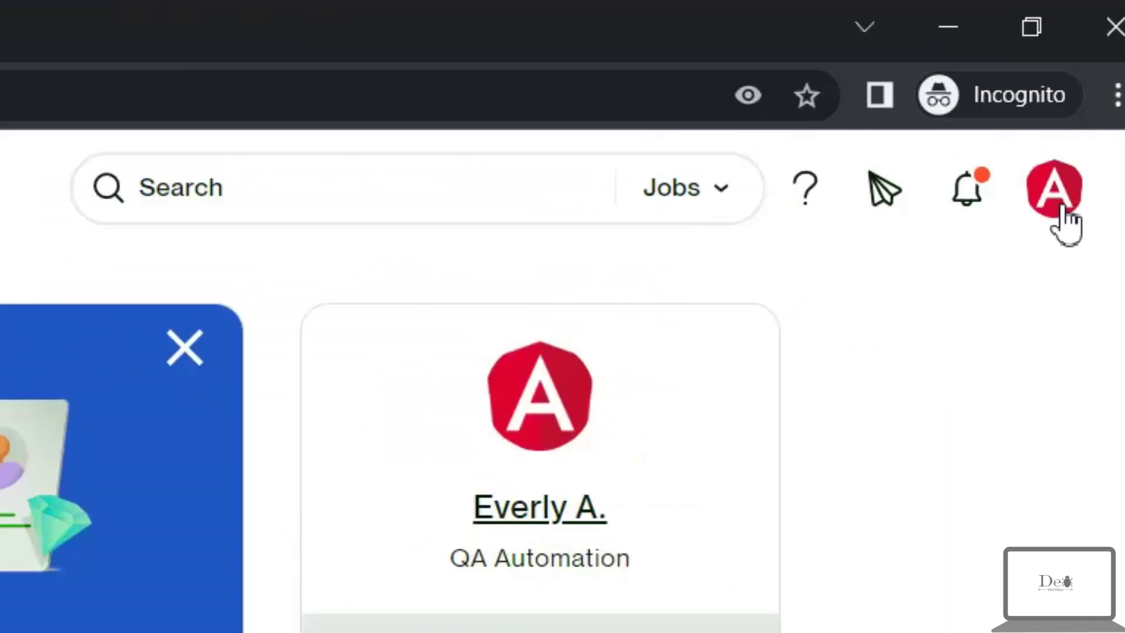
# Step: Open Settings from the profile avatar menu to reach the Contact info page
pyautogui.click(1062, 214)
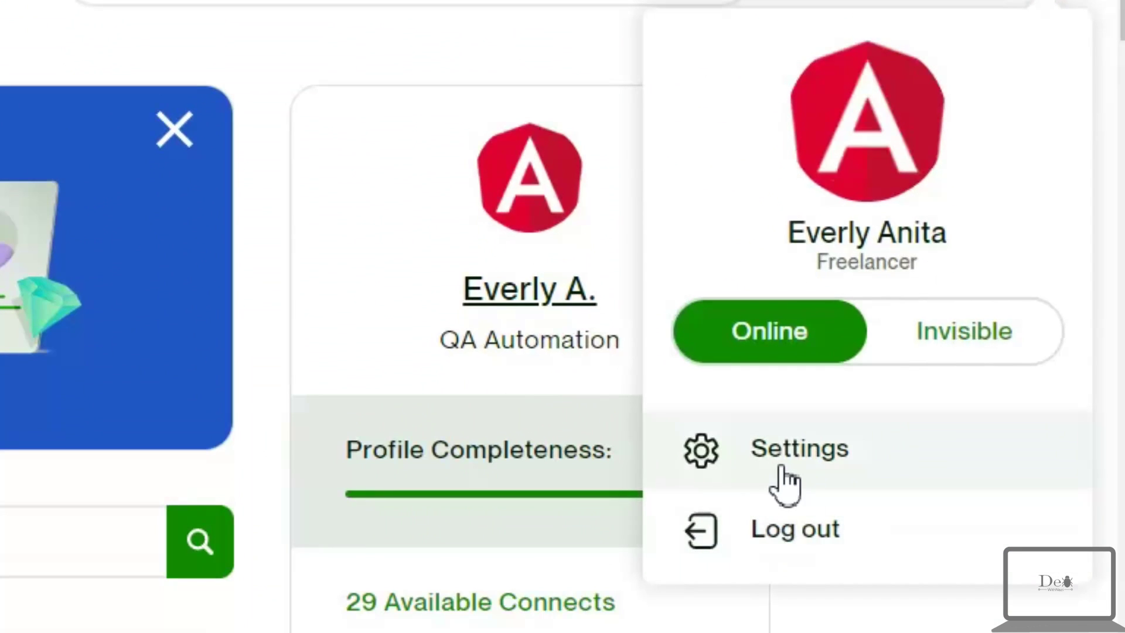
pyautogui.click(784, 461)
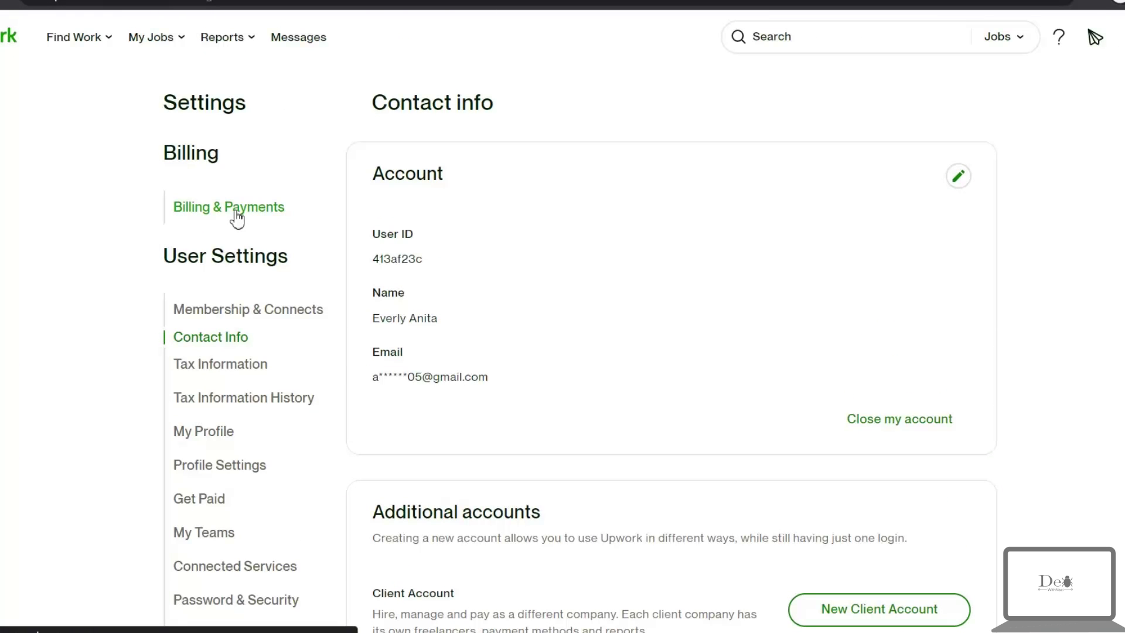
# Step: Begin adding a new billing method from the Billing & Payments settings
pyautogui.click(237, 217)
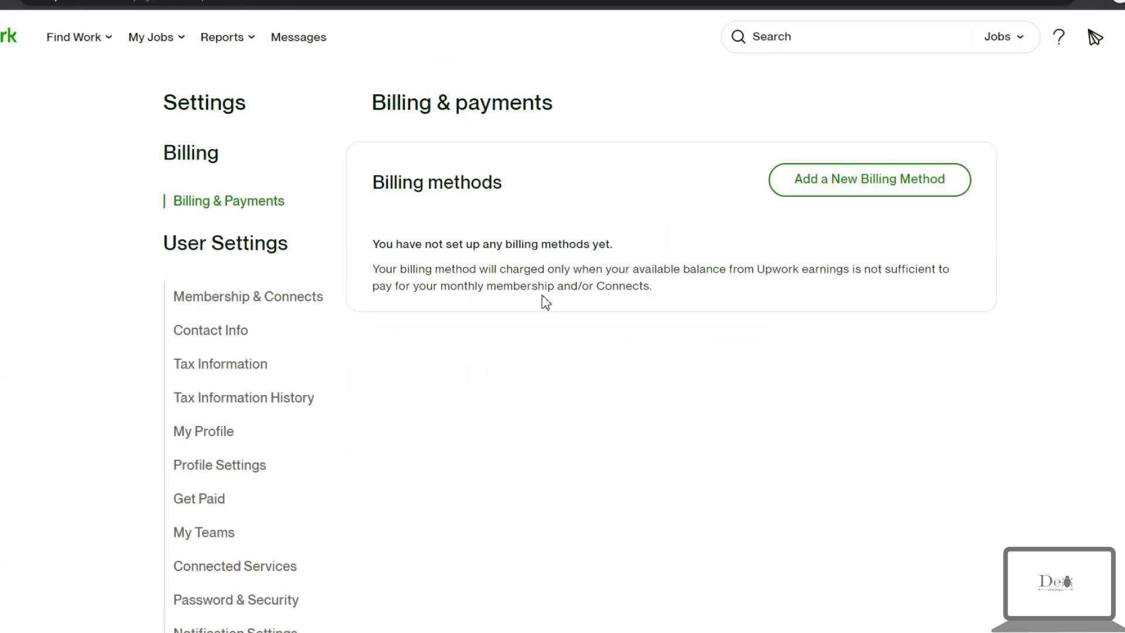
pyautogui.click(844, 180)
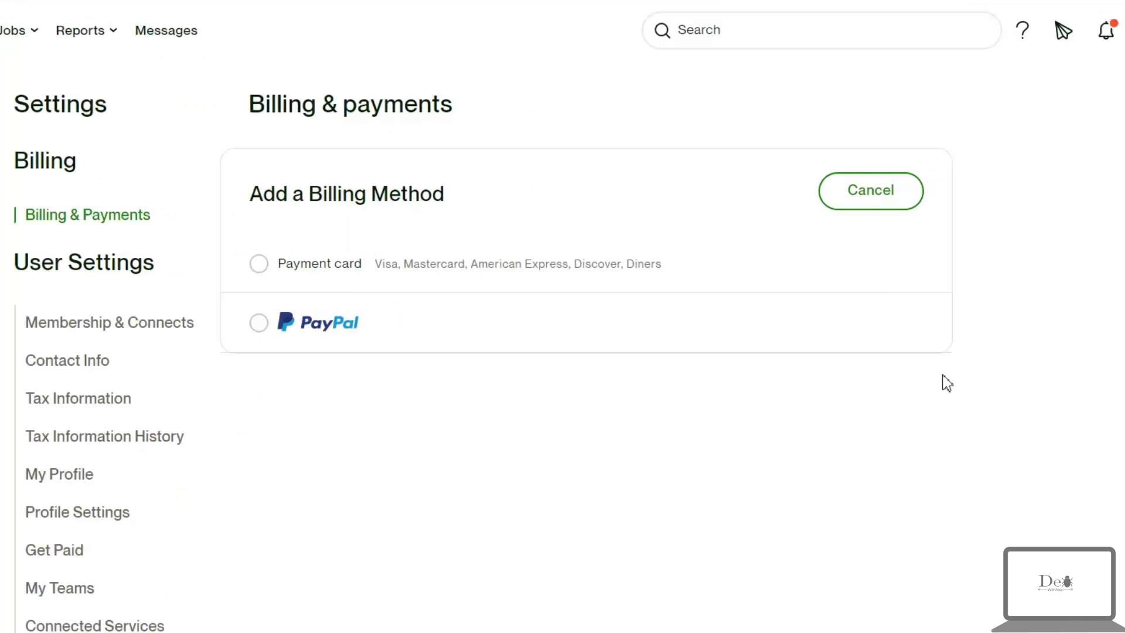
# Step: Choose Payment card and enter the card number, holder name, expiry date and security code
pyautogui.click(321, 274)
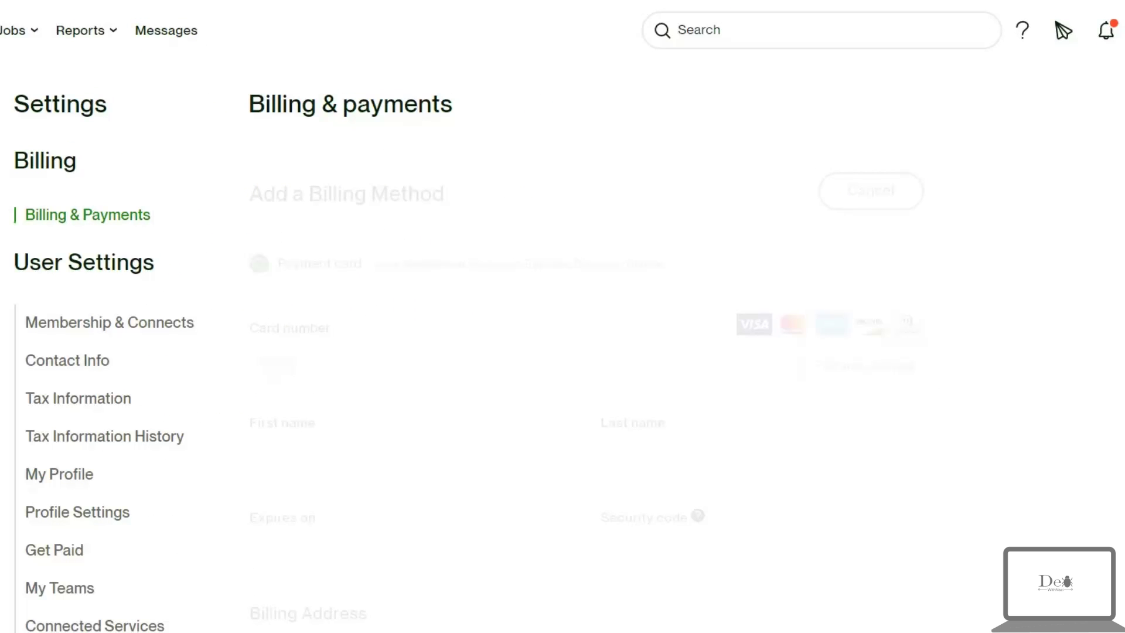
pyautogui.click(565, 276)
pyautogui.hotkey('ctrl', 'v')
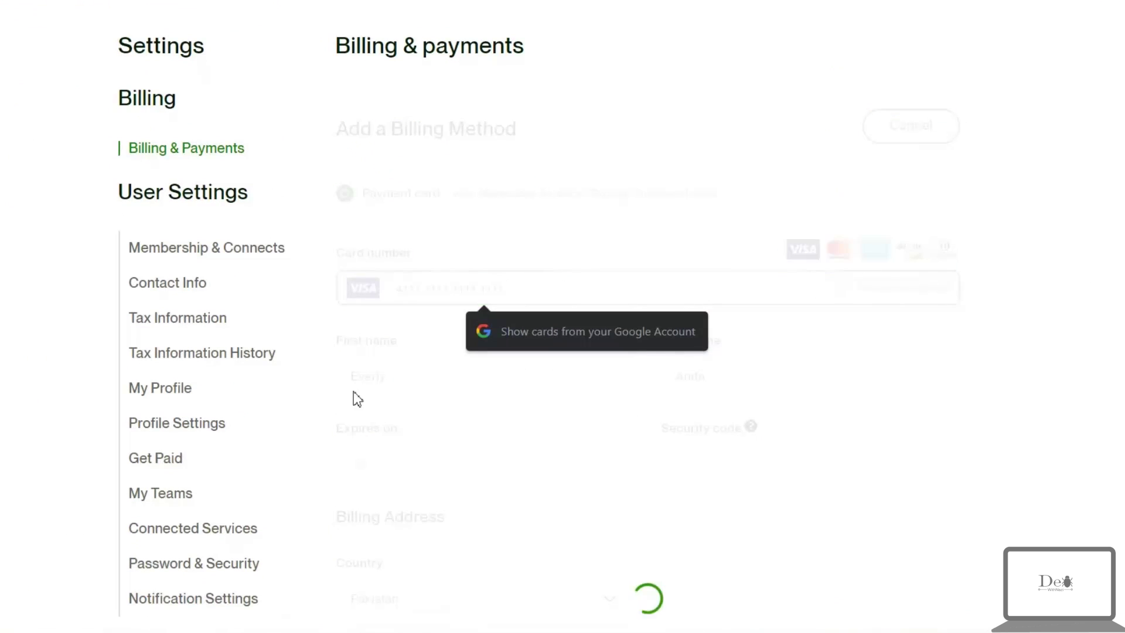
pyautogui.click(476, 380)
pyautogui.click(826, 387)
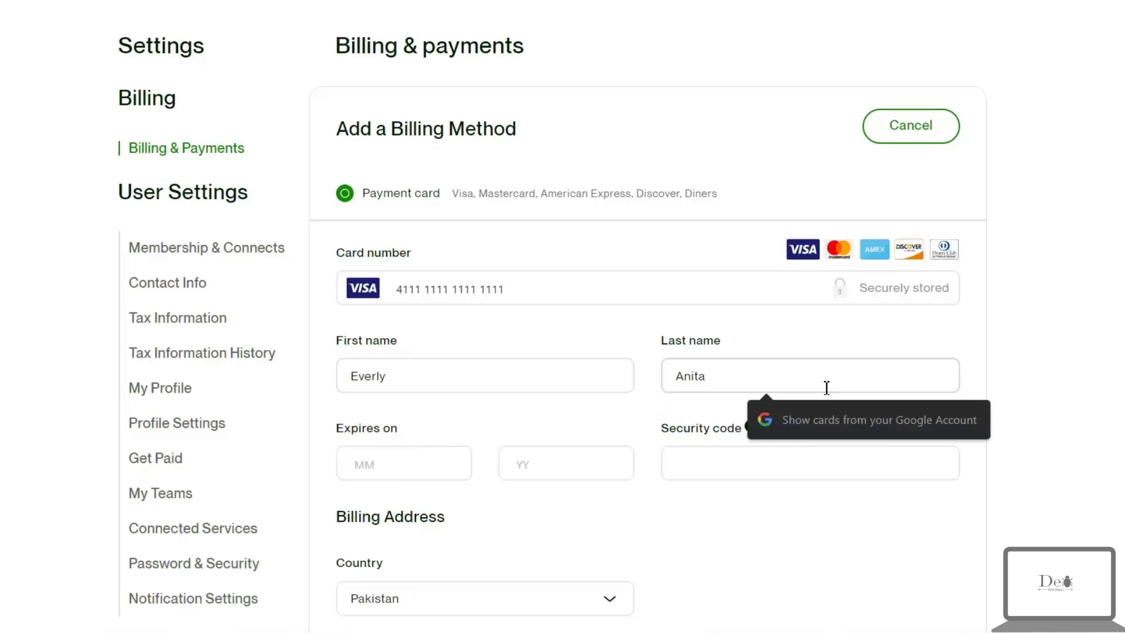
pyautogui.hotkey('shift', 'Tab')
pyautogui.scroll(-2, 434, 319)
pyautogui.click(434, 319)
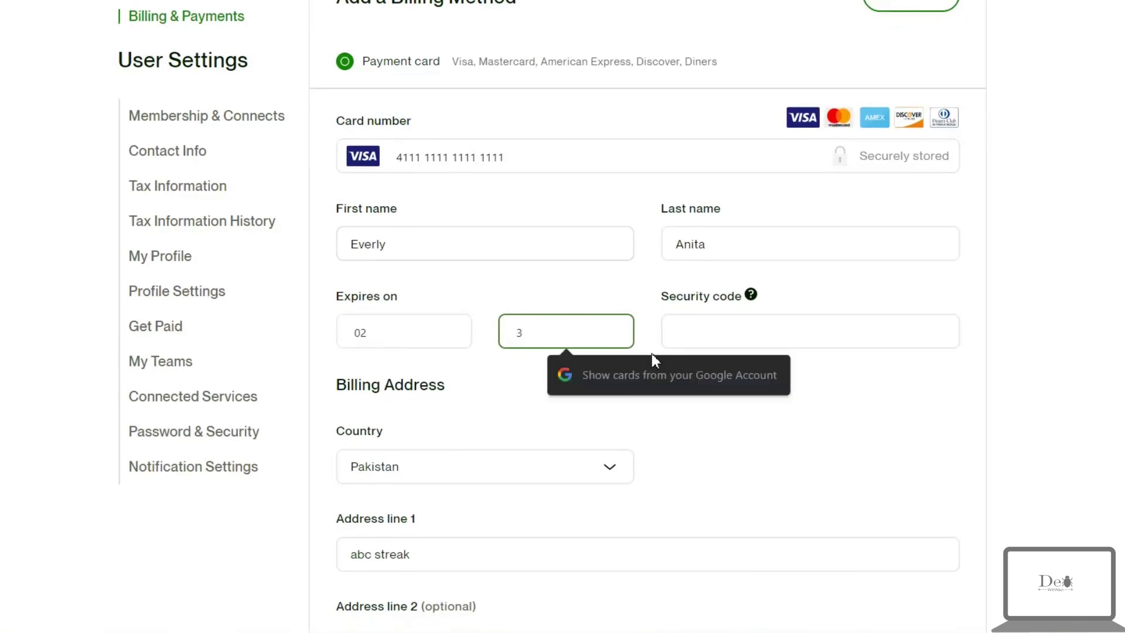
# Step: Set the billing currency to U.S. dollars (USD)
pyautogui.scroll(-8, 902, 408)
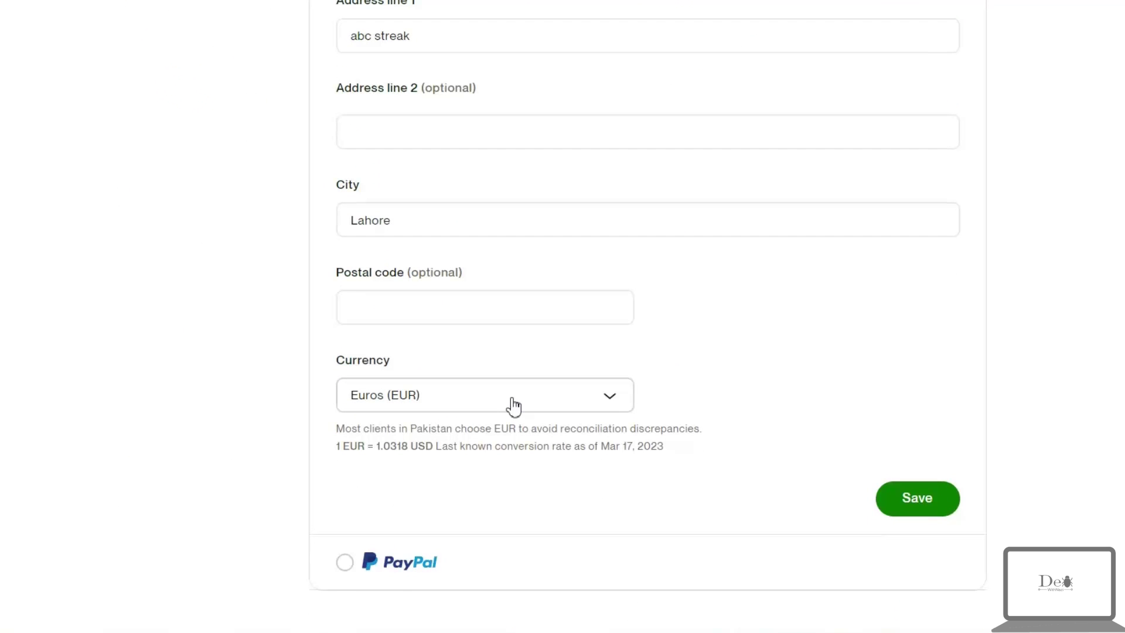
pyautogui.click(514, 405)
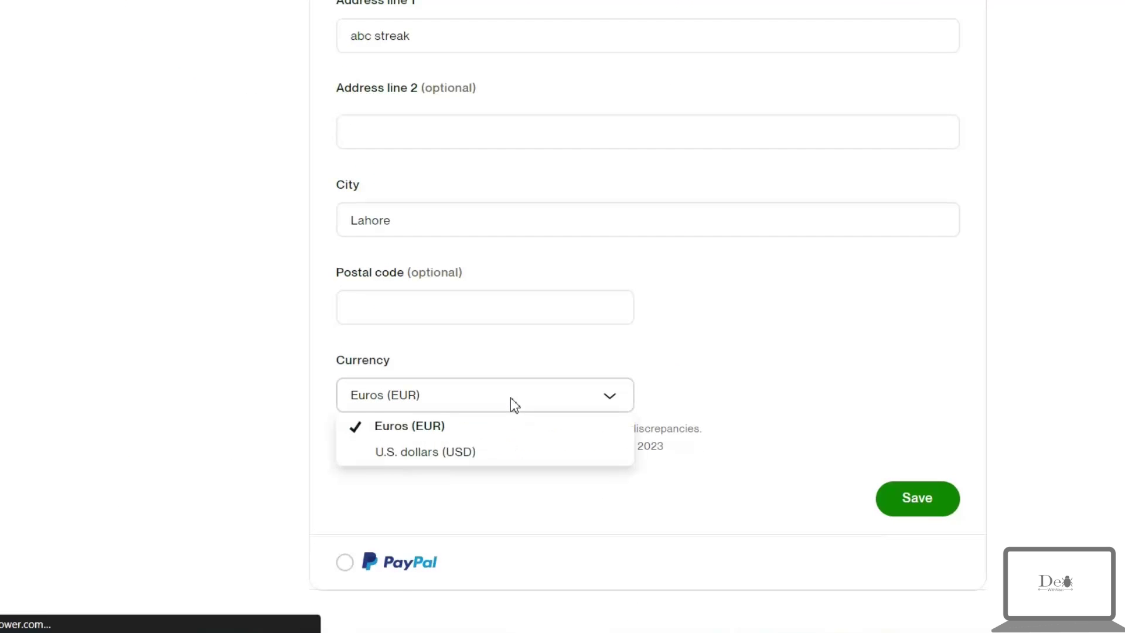
pyautogui.click(443, 461)
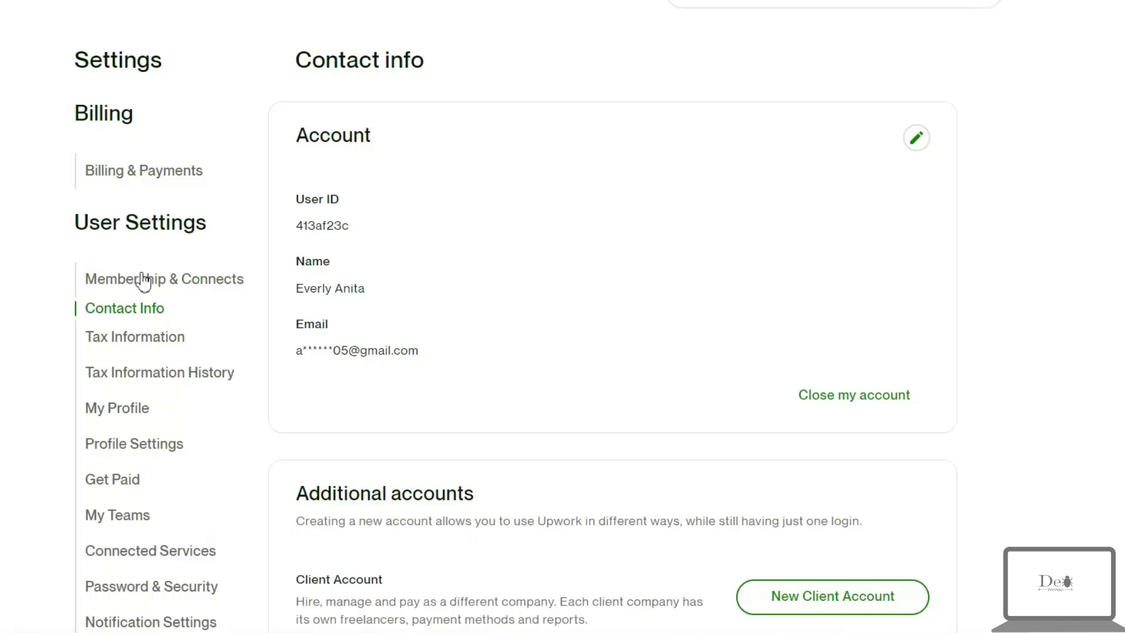
# Step: View the membership plans, comparing Basic's Connects with Plus's 80 Connects/month
pyautogui.click(165, 279)
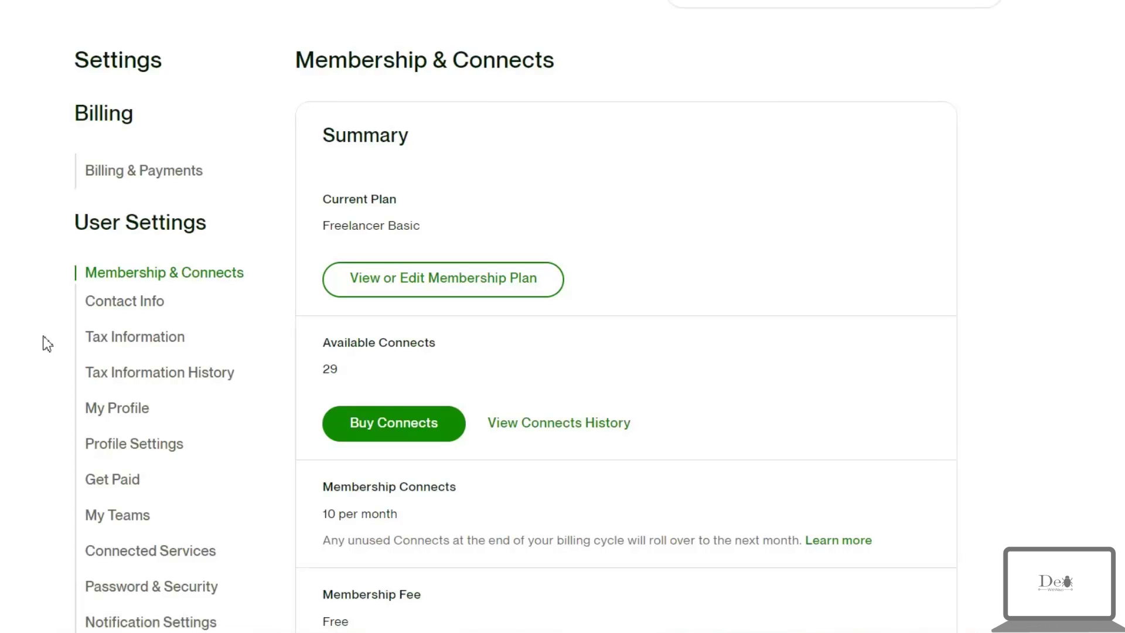
pyautogui.click(484, 285)
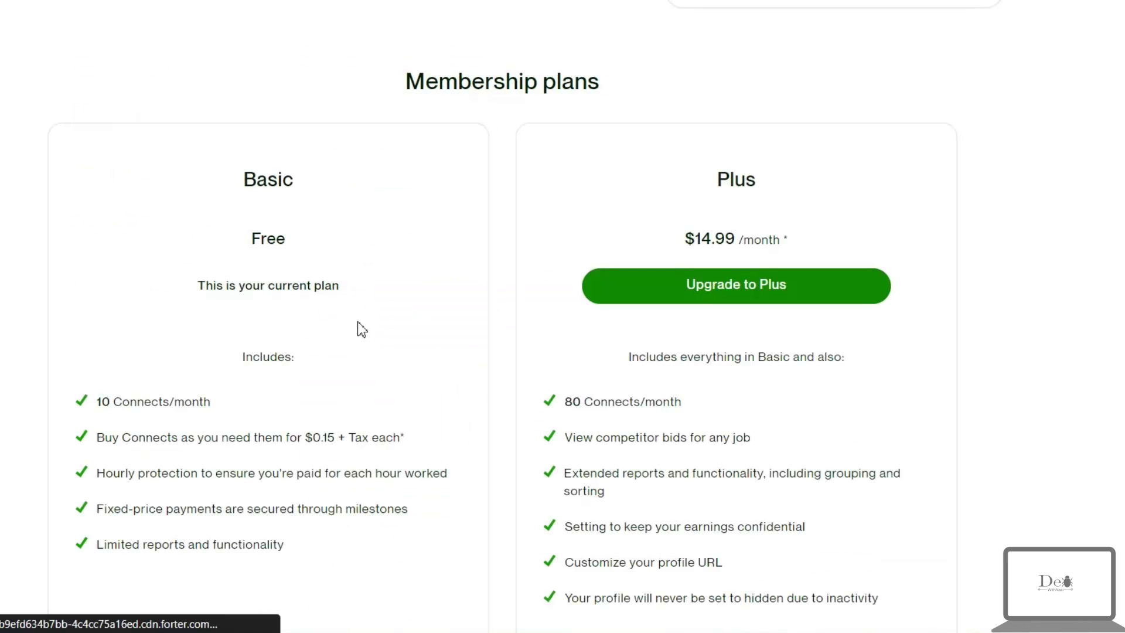
pyautogui.doubleClick(142, 402)
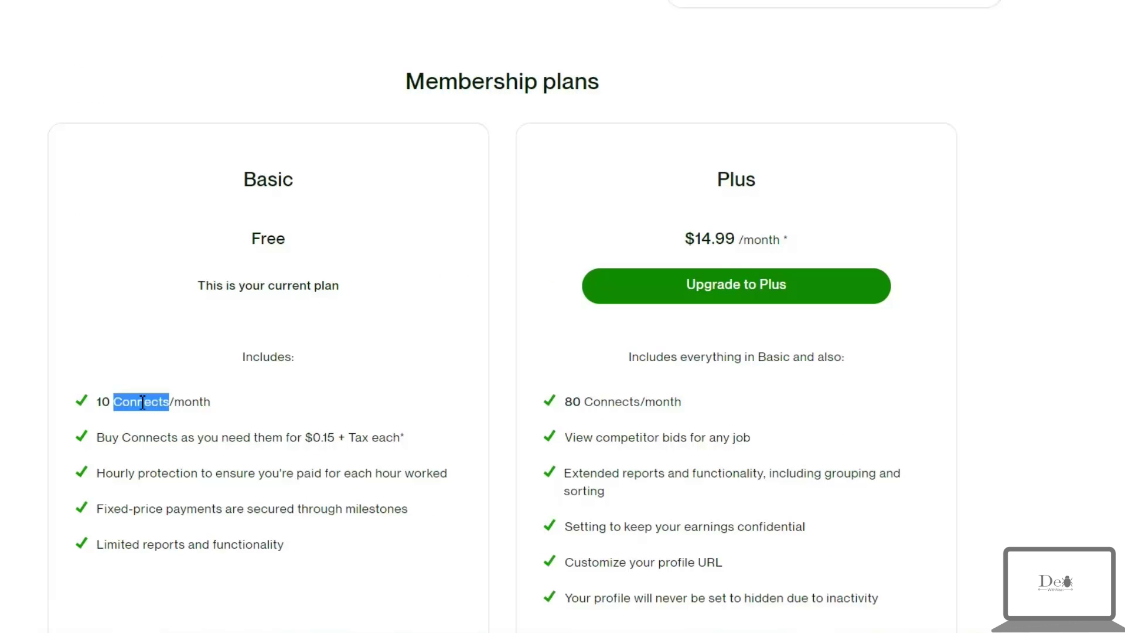
pyautogui.scroll(-1, 564, 370)
pyautogui.tripleClick(564, 366)
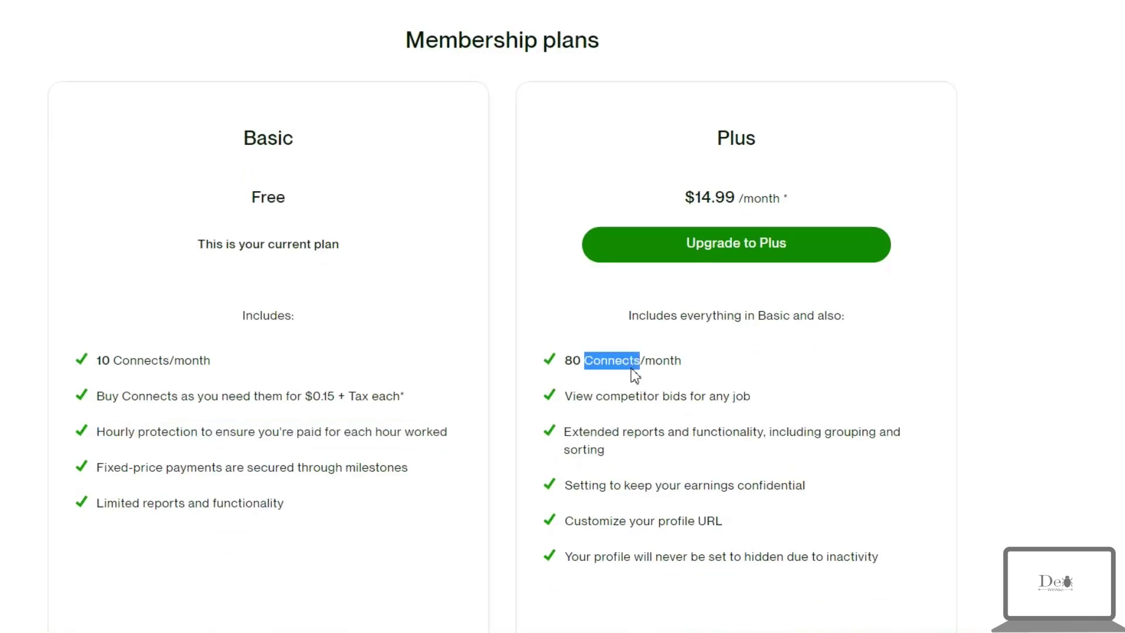
pyautogui.click(754, 402)
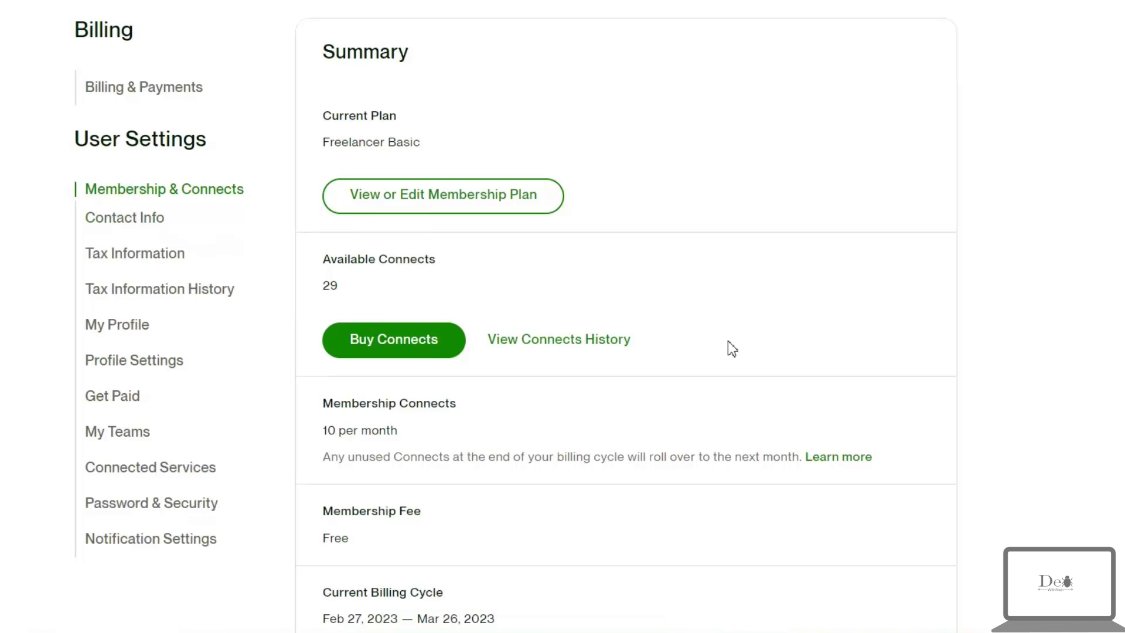
pyautogui.scroll(-3, 614, 321)
pyautogui.scroll(2, 614, 320)
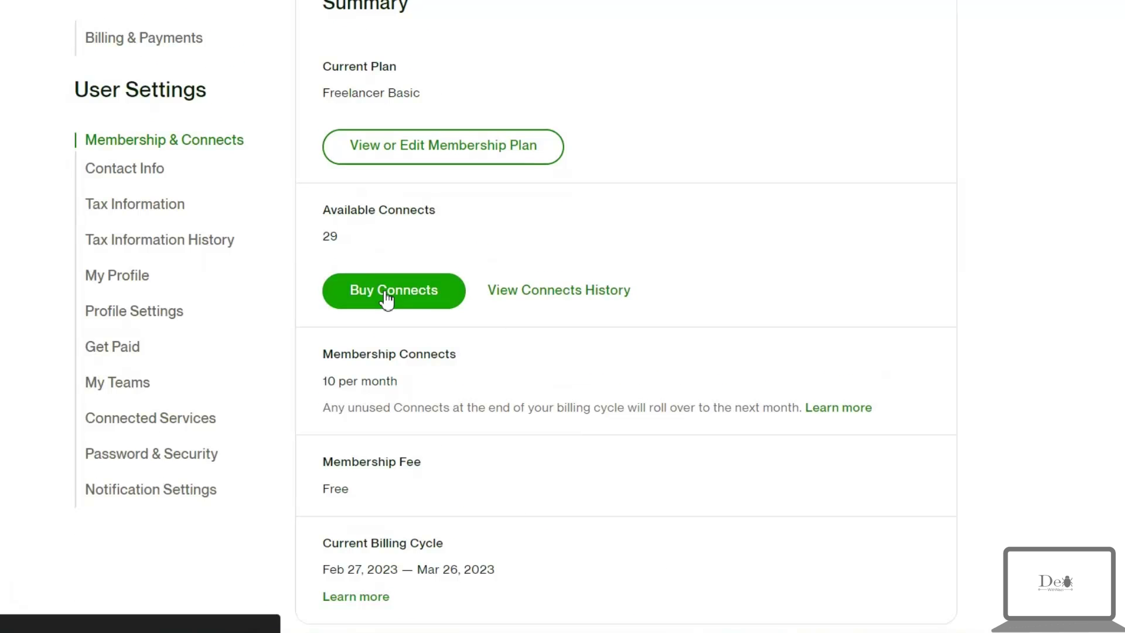
pyautogui.click(387, 300)
pyautogui.click(179, 296)
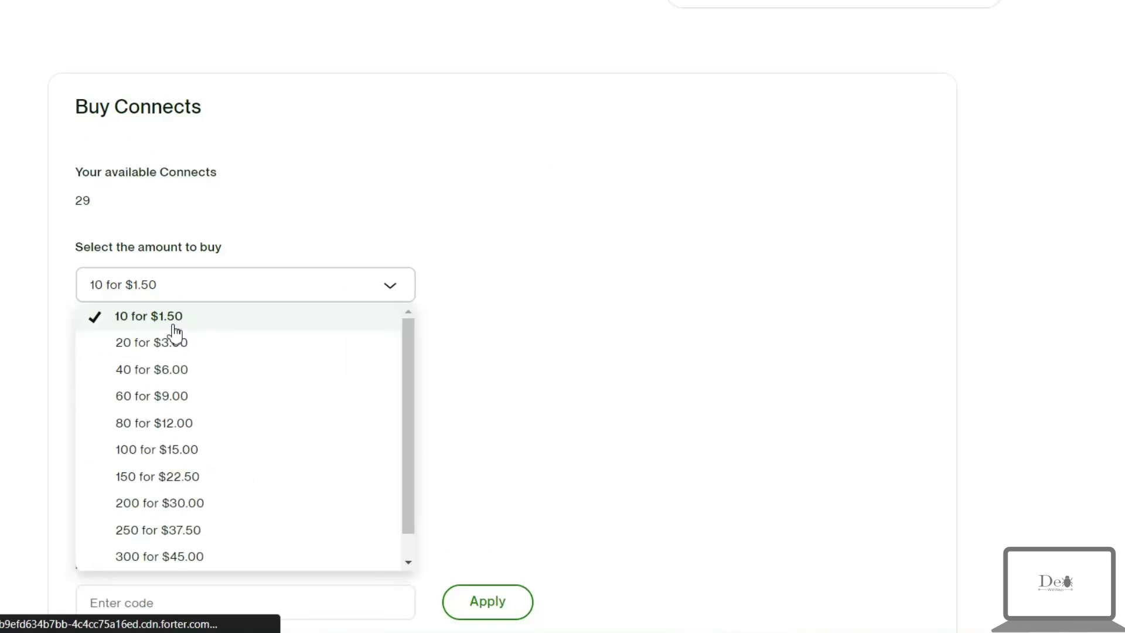
pyautogui.click(164, 424)
pyautogui.click(227, 283)
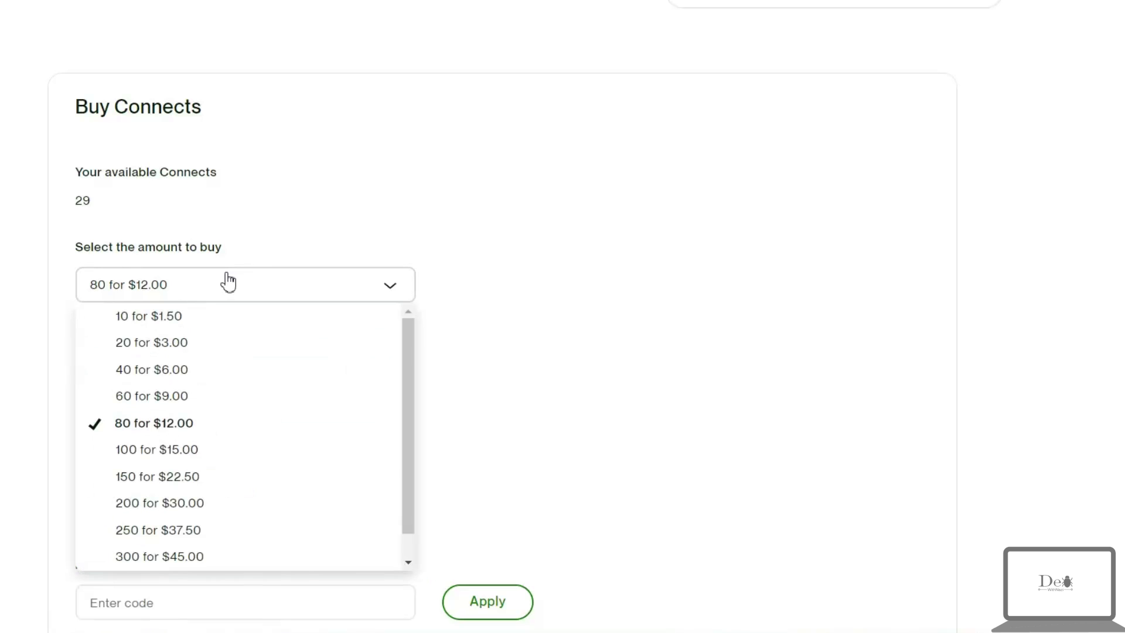
pyautogui.click(183, 453)
pyautogui.scroll(-3, 885, 360)
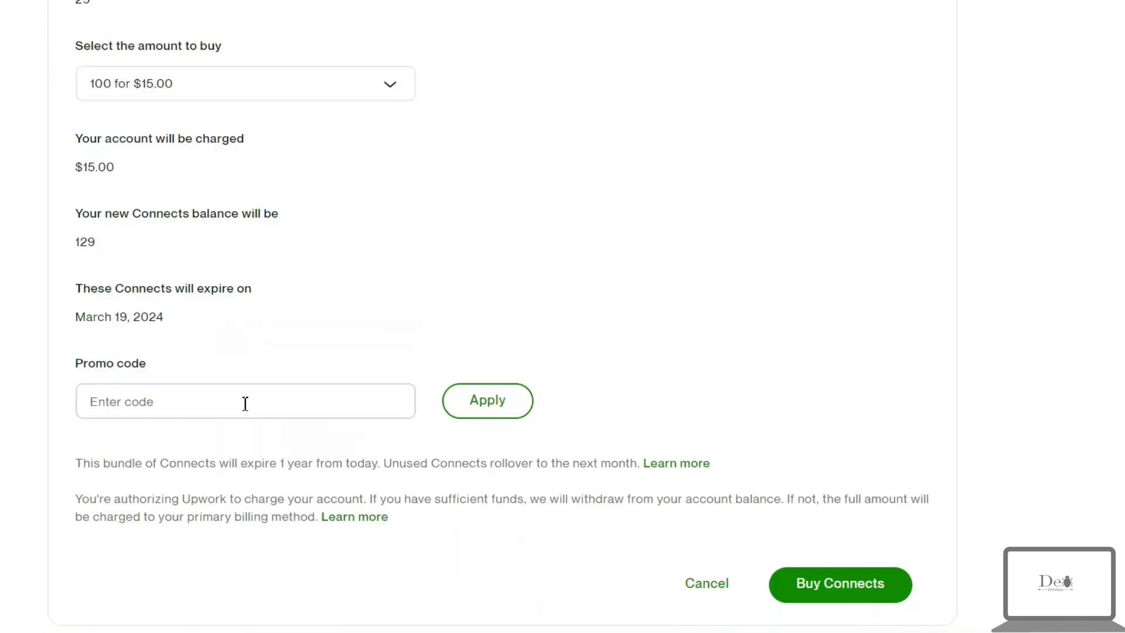
pyautogui.click(246, 404)
pyautogui.click(707, 583)
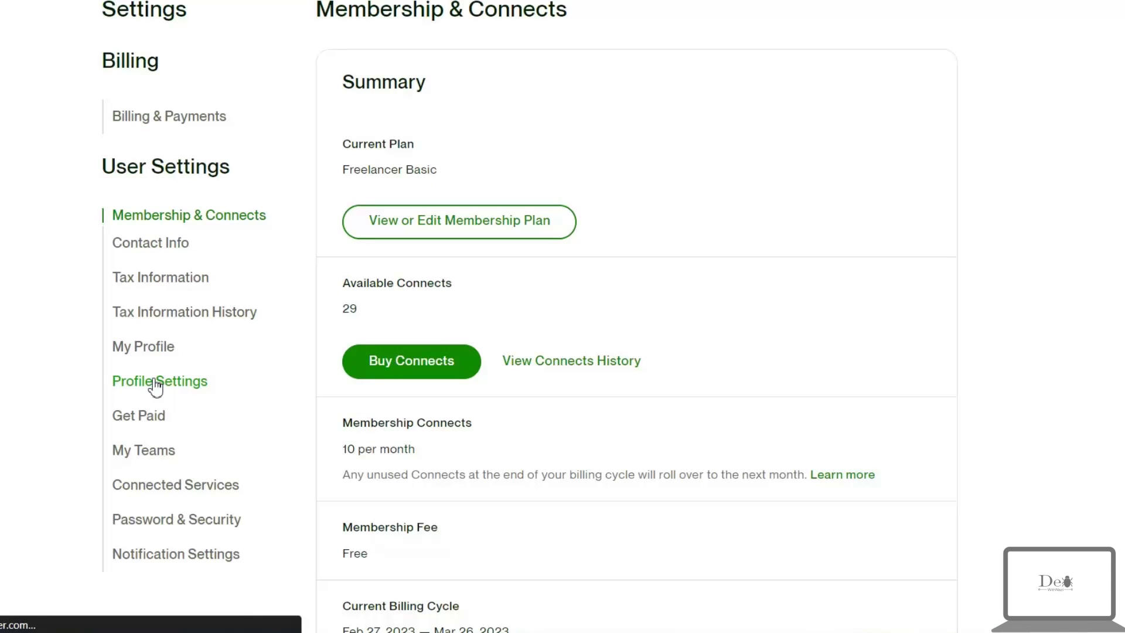
# Step: Open Profile Settings, keep visibility Public, and scroll down to Specialized profiles
pyautogui.click(155, 386)
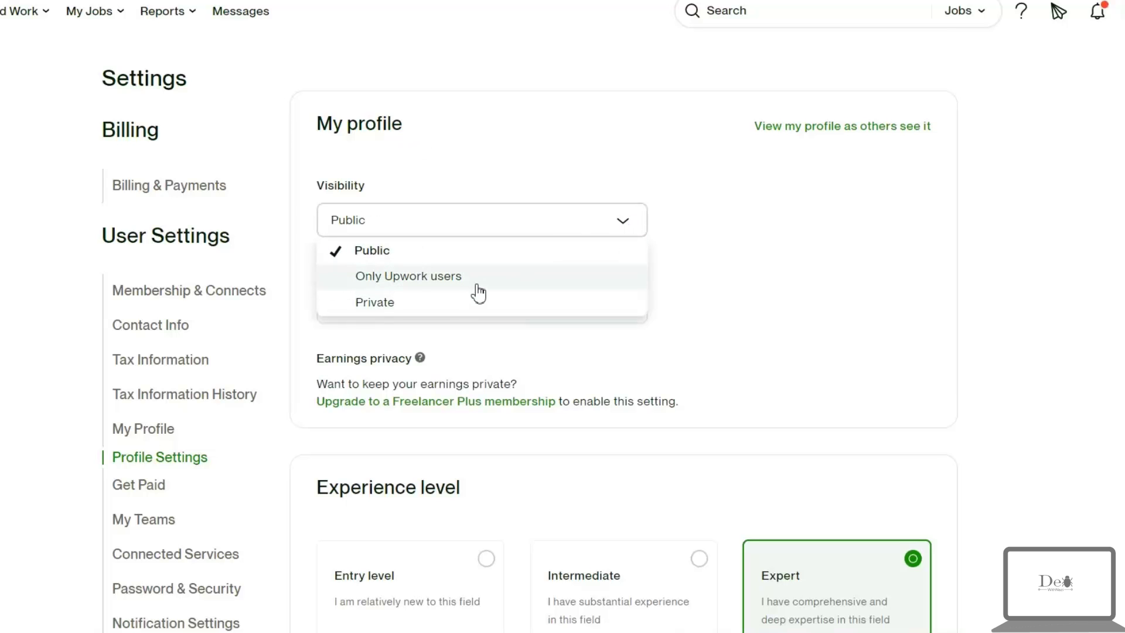
pyautogui.click(819, 194)
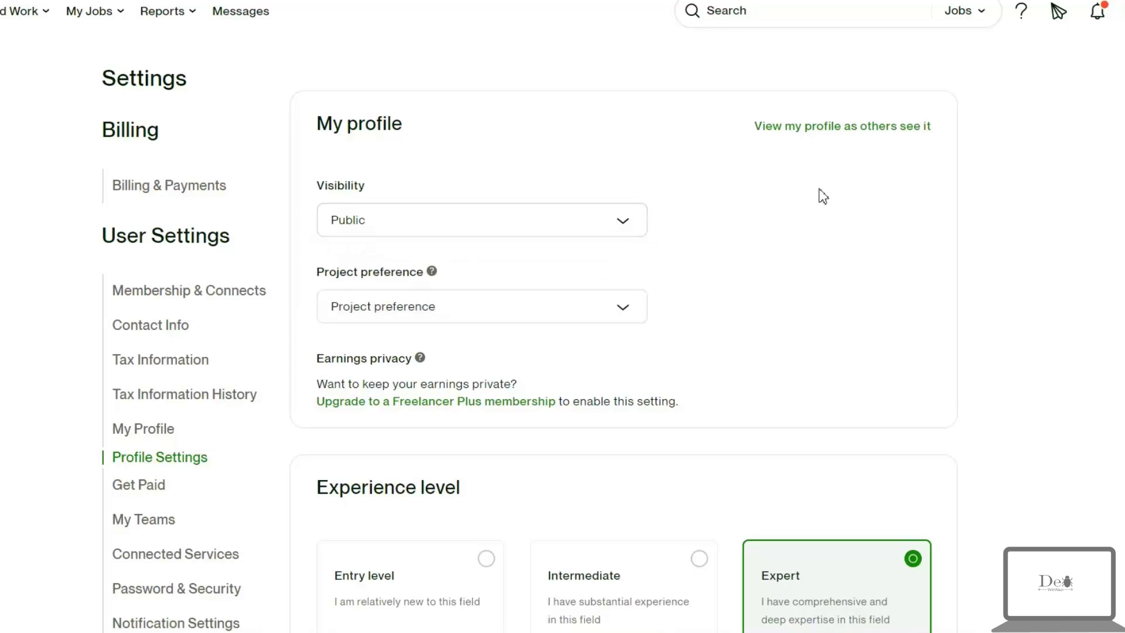
pyautogui.click(620, 320)
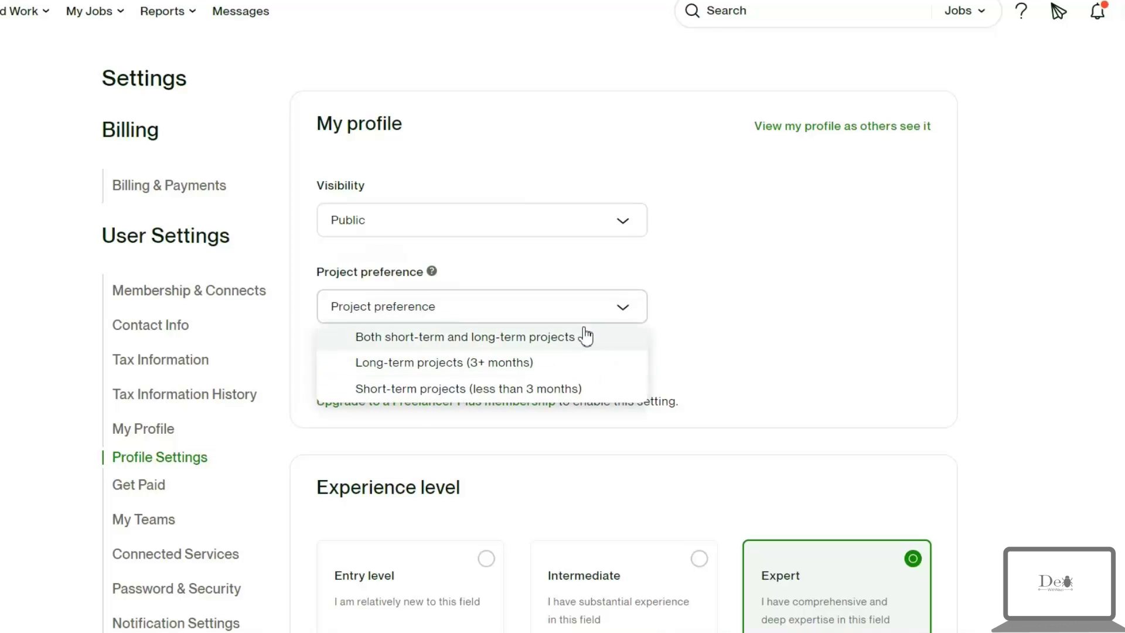
pyautogui.click(813, 302)
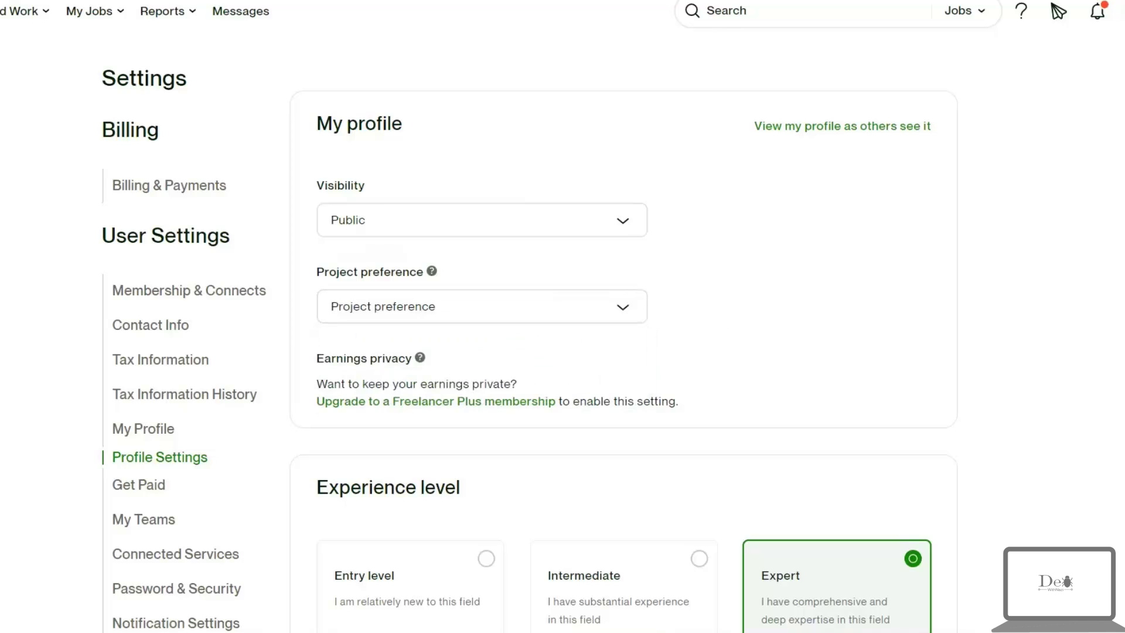
pyautogui.scroll(-5, 624, 317)
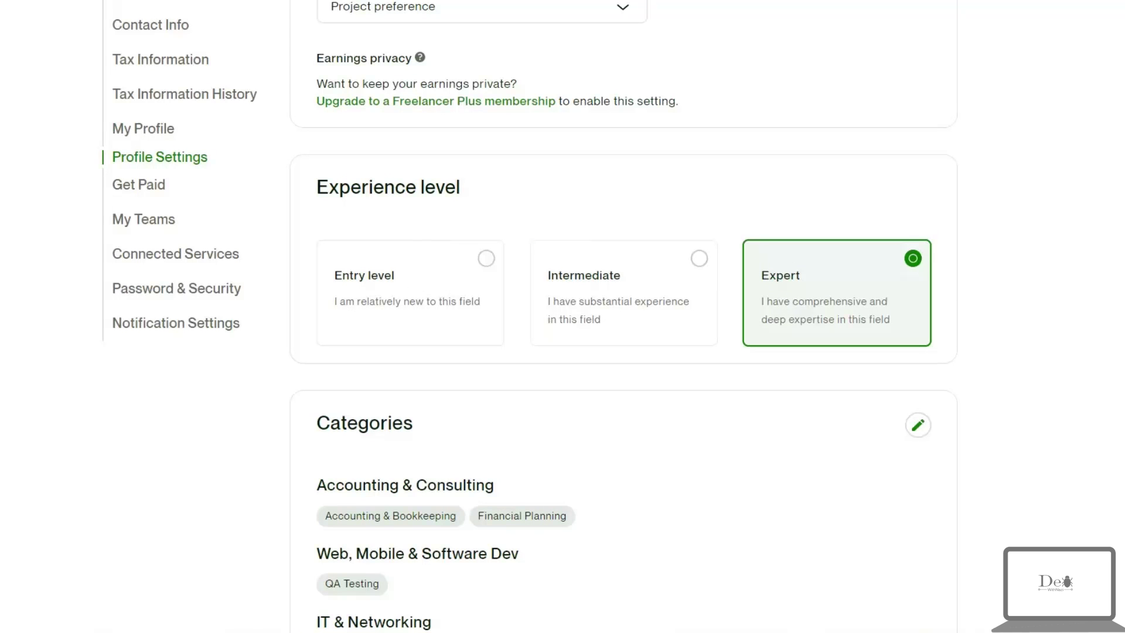
pyautogui.scroll(-4, 623, 317)
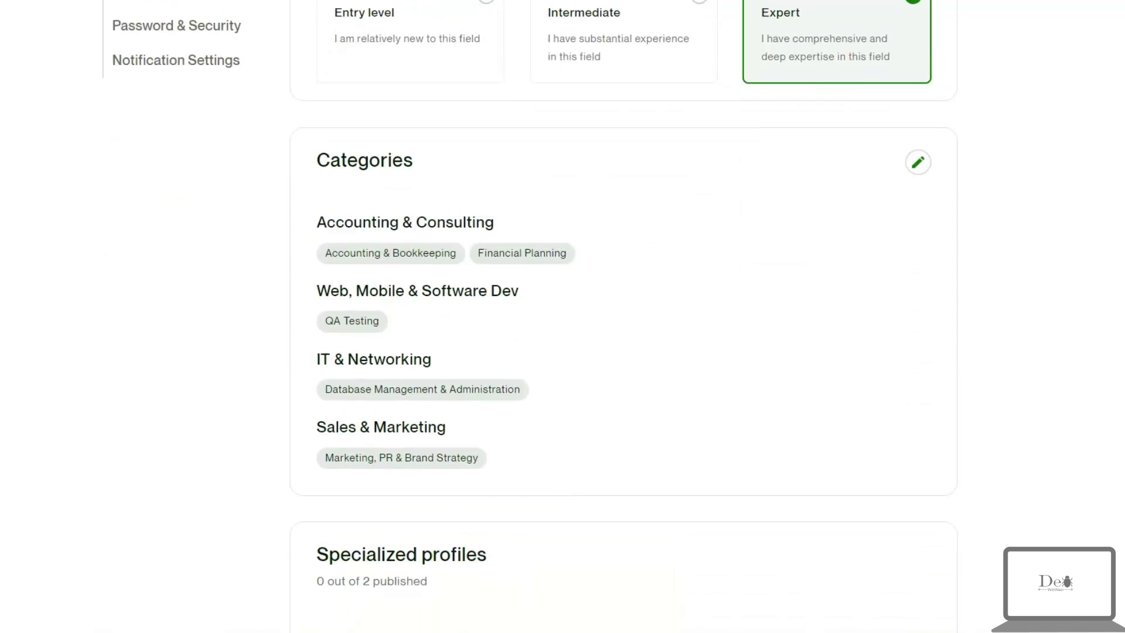
pyautogui.scroll(-5, 490, 236)
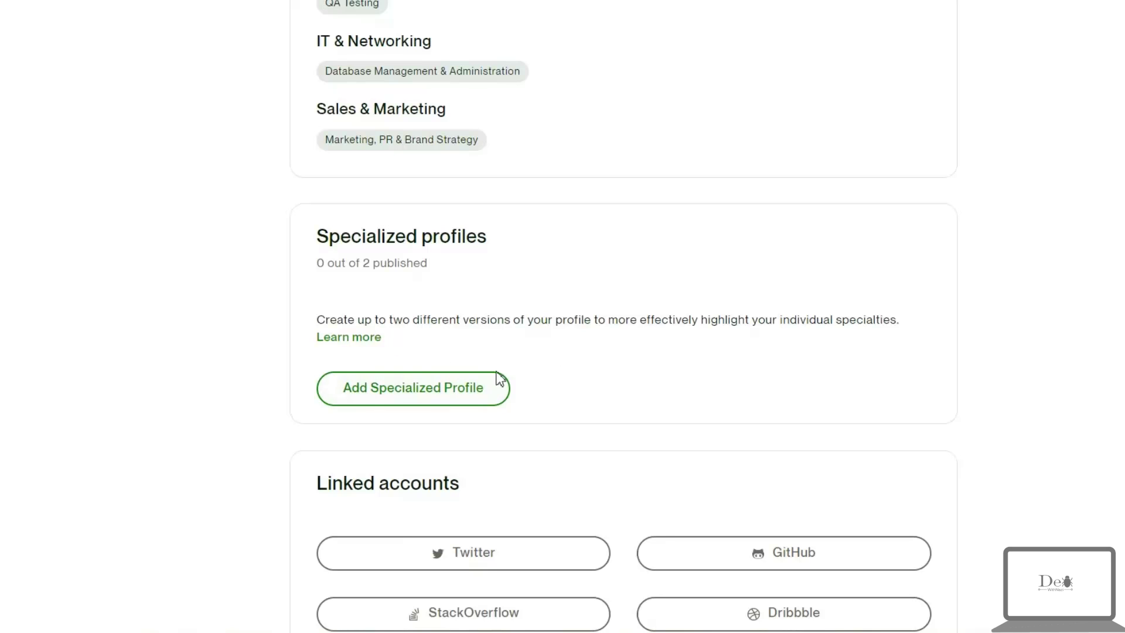
# Step: Start a Database Administration profile with Database Design, SQL, SQLite, LevelDB, Azure Cosmos DB and similar skills
pyautogui.click(461, 392)
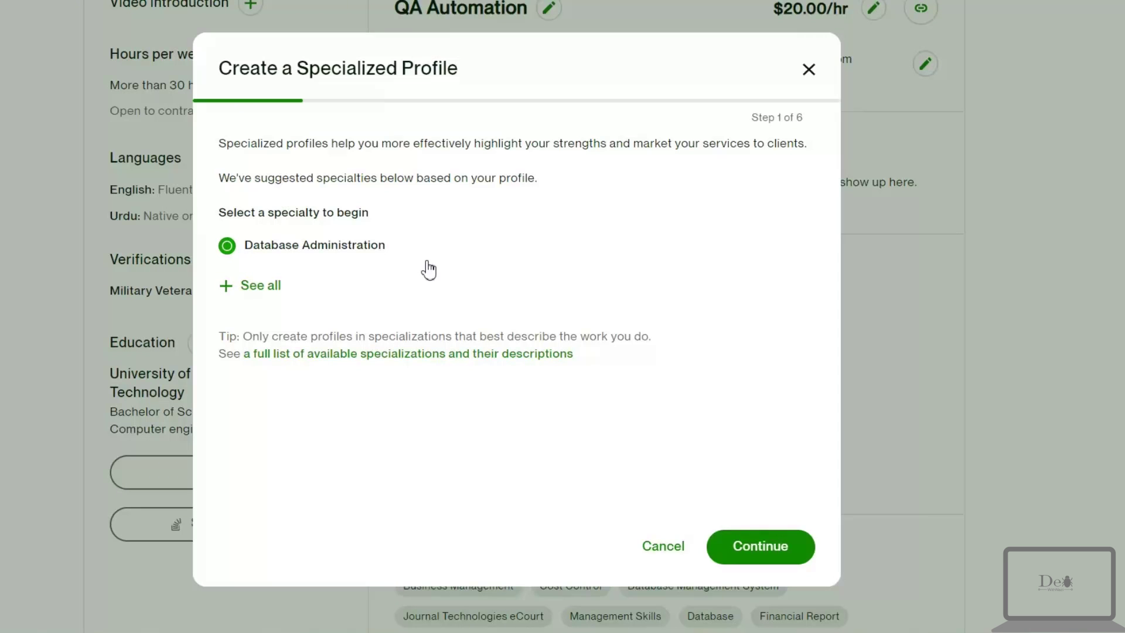
pyautogui.click(759, 547)
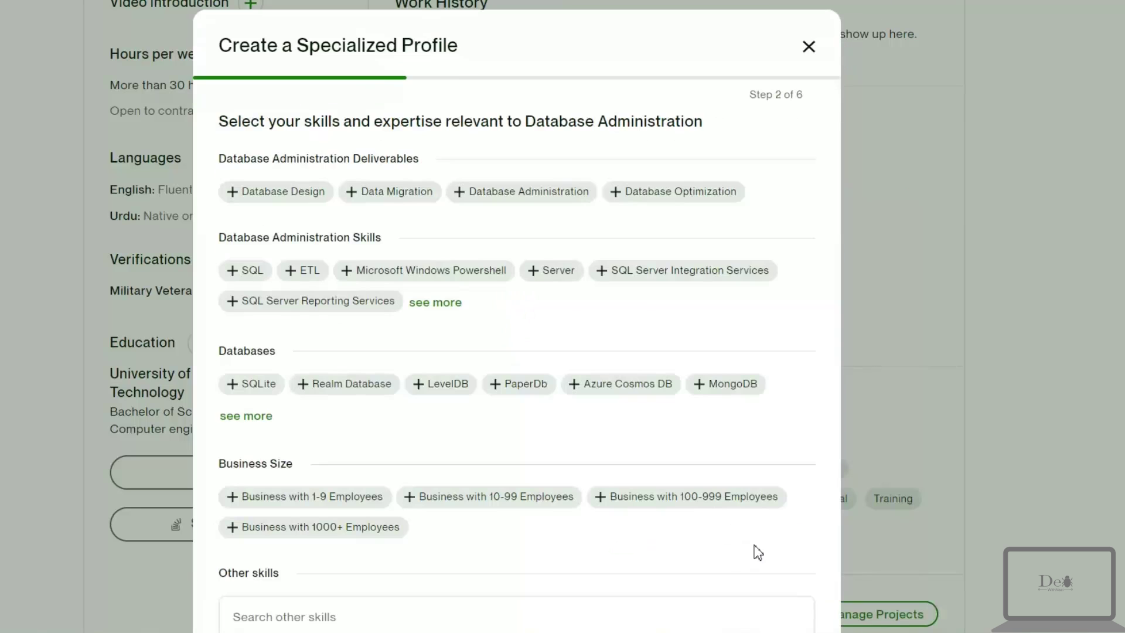
pyautogui.click(276, 191)
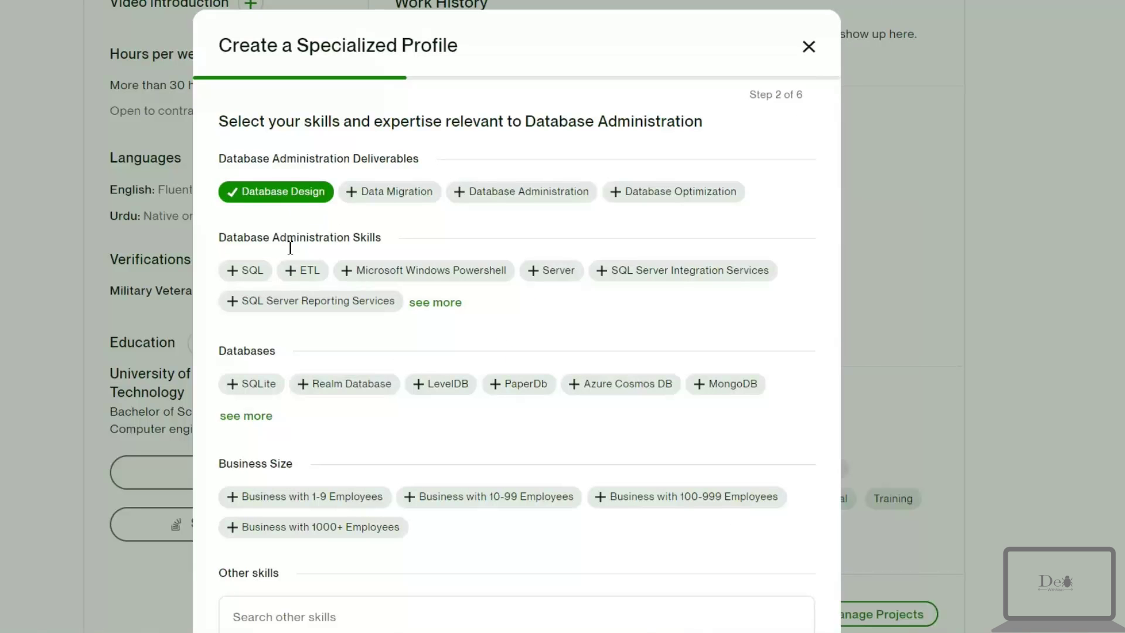
pyautogui.click(245, 270)
pyautogui.click(405, 270)
pyautogui.click(311, 300)
pyautogui.click(280, 385)
pyautogui.click(345, 384)
pyautogui.click(440, 384)
pyautogui.click(622, 384)
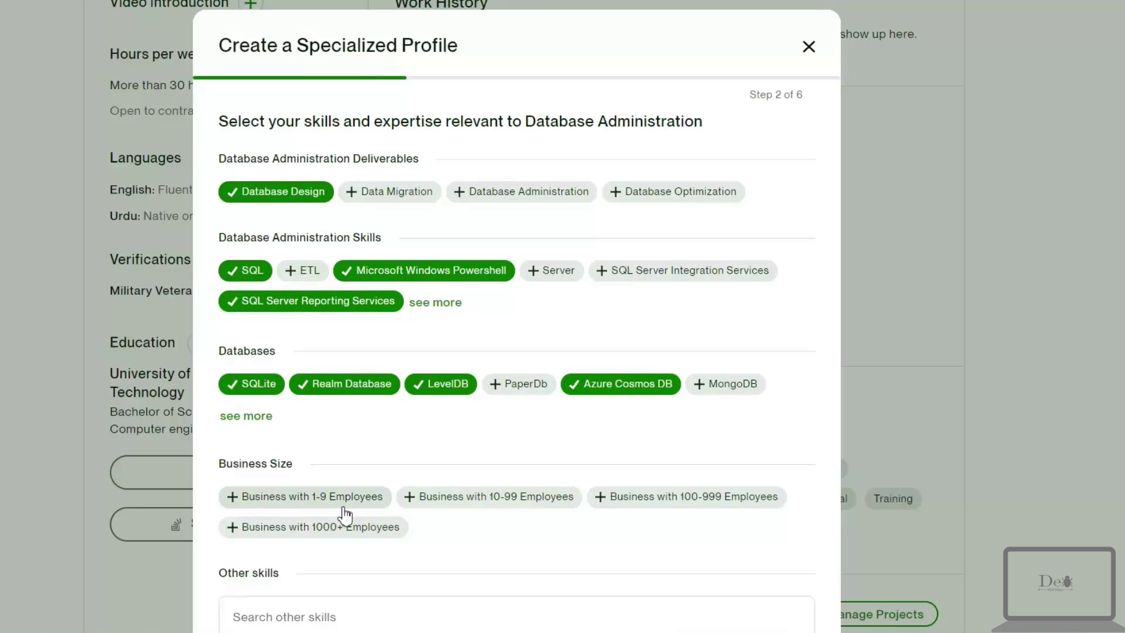
# Step: Target businesses with 1-9 and 1000+ employees and save the skills
pyautogui.click(304, 496)
pyautogui.click(313, 527)
pyautogui.scroll(-3, 566, 545)
pyautogui.click(705, 563)
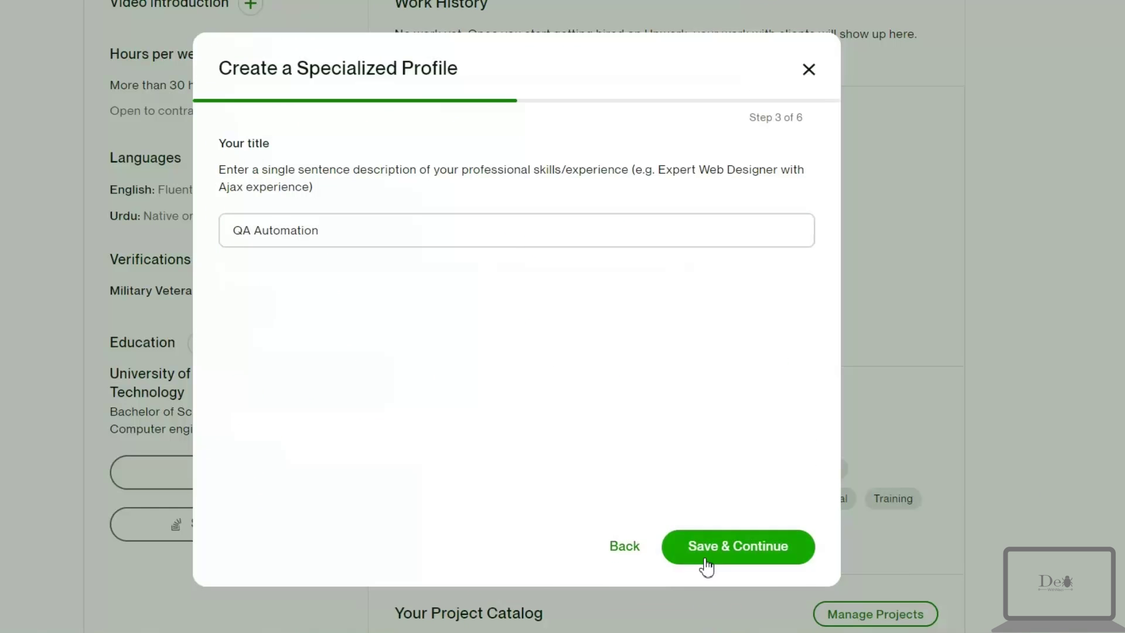
# Step: Retitle the profile 'DB Admin', skip the remaining setup steps, and review the draft
pyautogui.tripleClick(468, 237)
pyautogui.write('DB Admin')
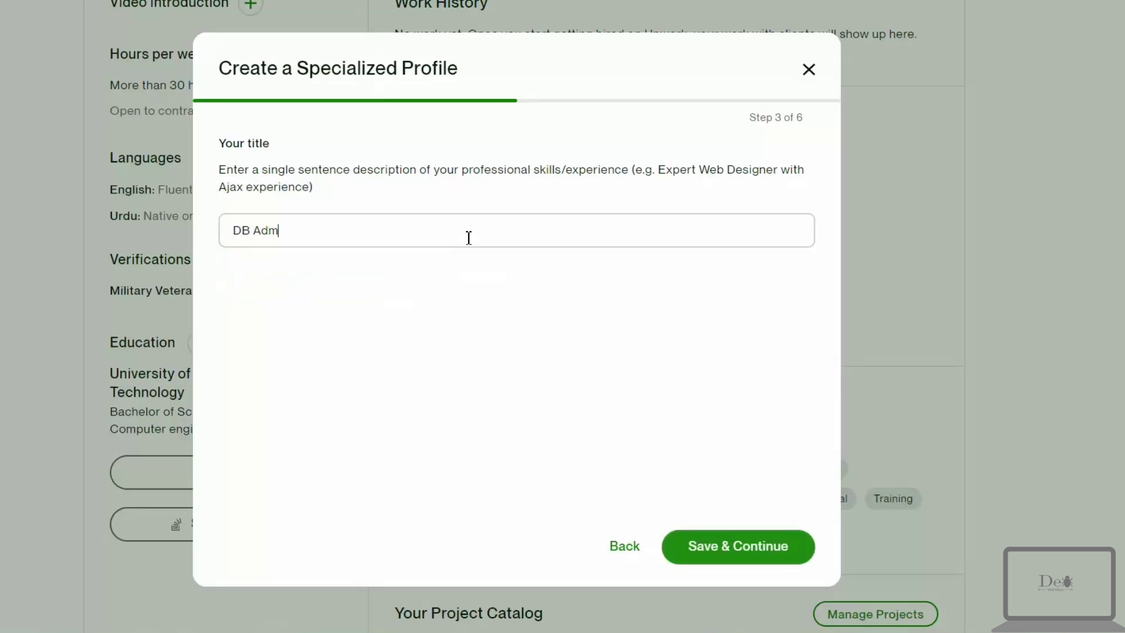
pyautogui.click(784, 557)
pyautogui.click(785, 560)
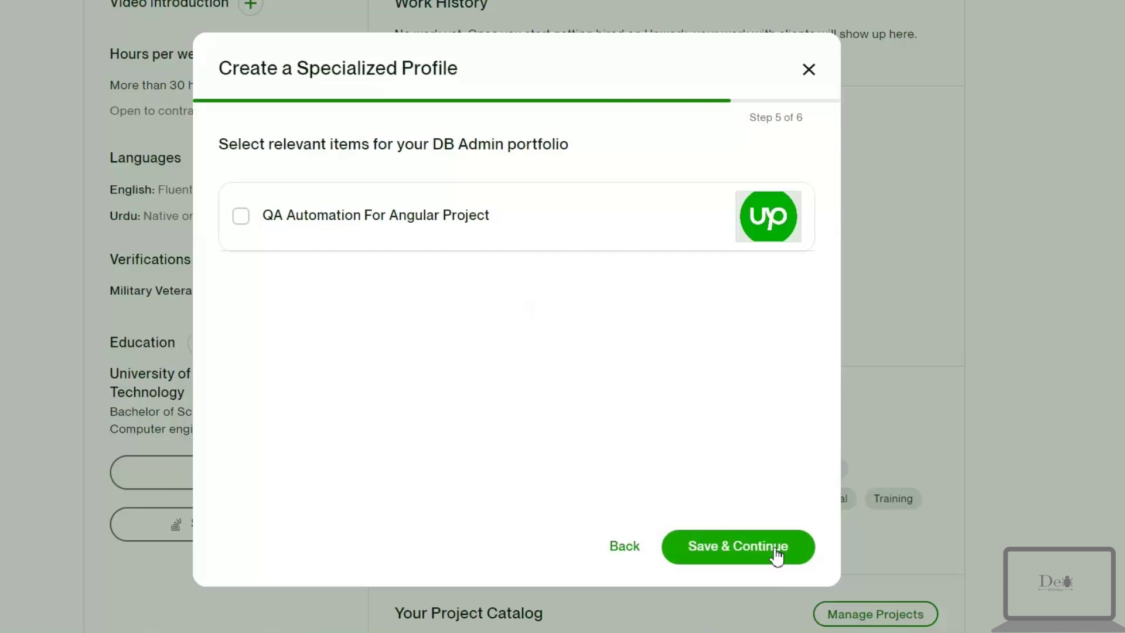
pyautogui.click(777, 551)
pyautogui.click(778, 554)
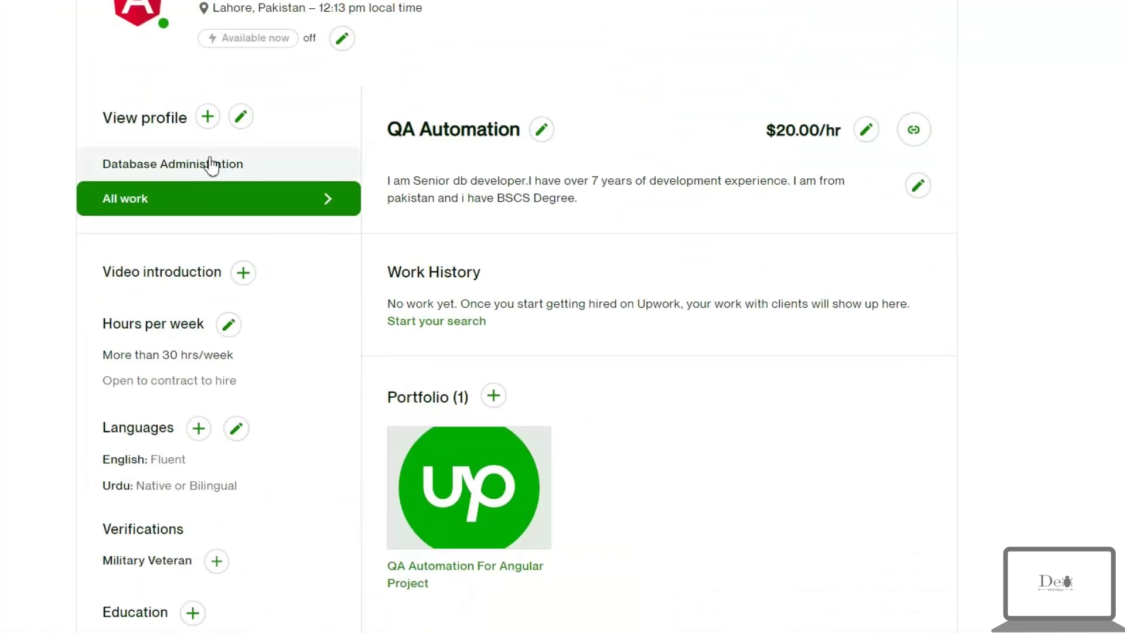
pyautogui.click(212, 166)
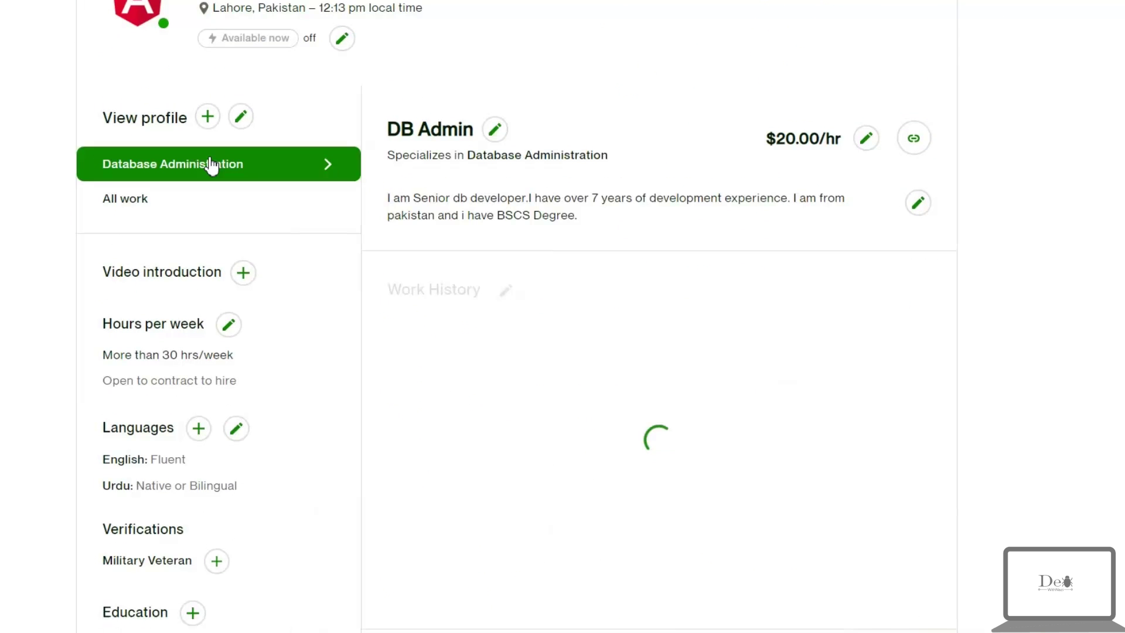
pyautogui.click(145, 202)
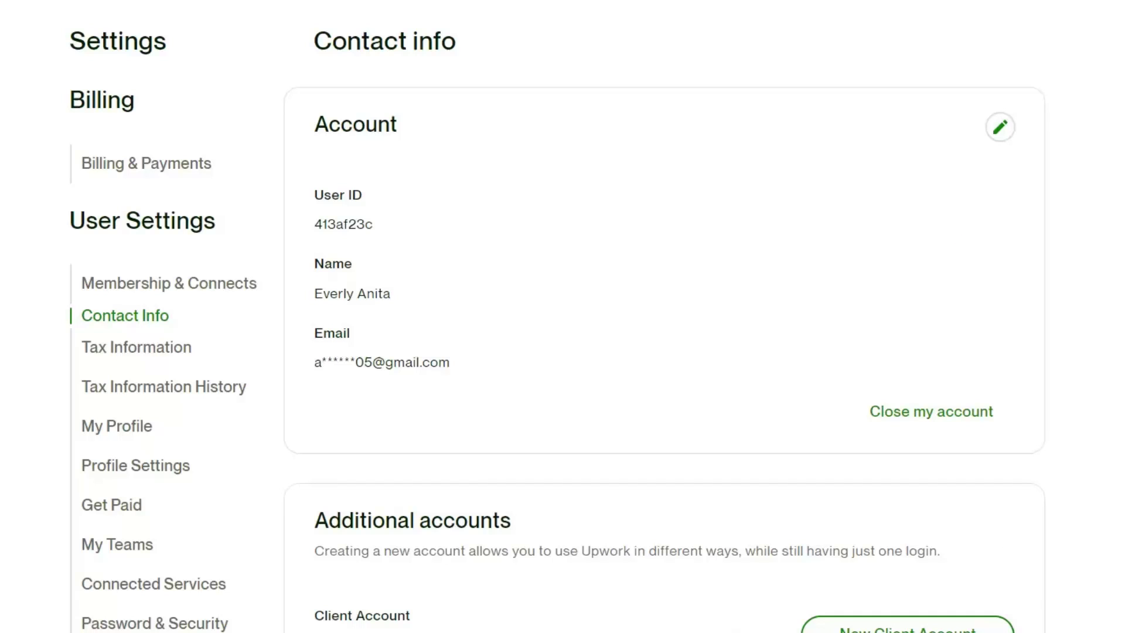
# Step: Open Get Paid and view the $0.00 balance and empty withdrawal methods
pyautogui.scroll(-1, 1087, 167)
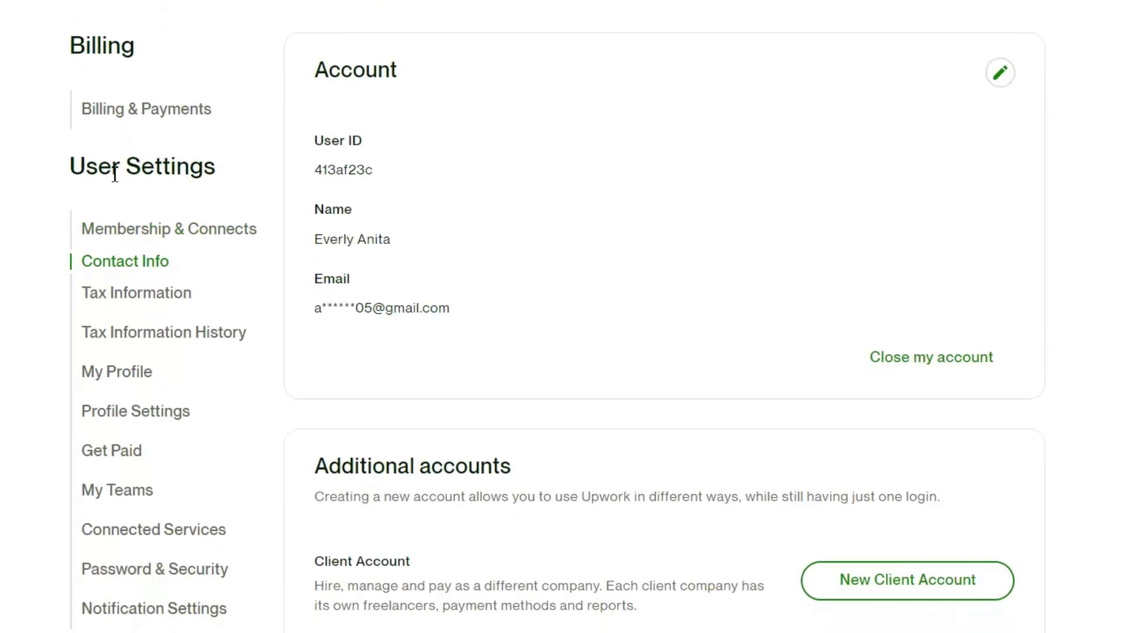
pyautogui.click(126, 452)
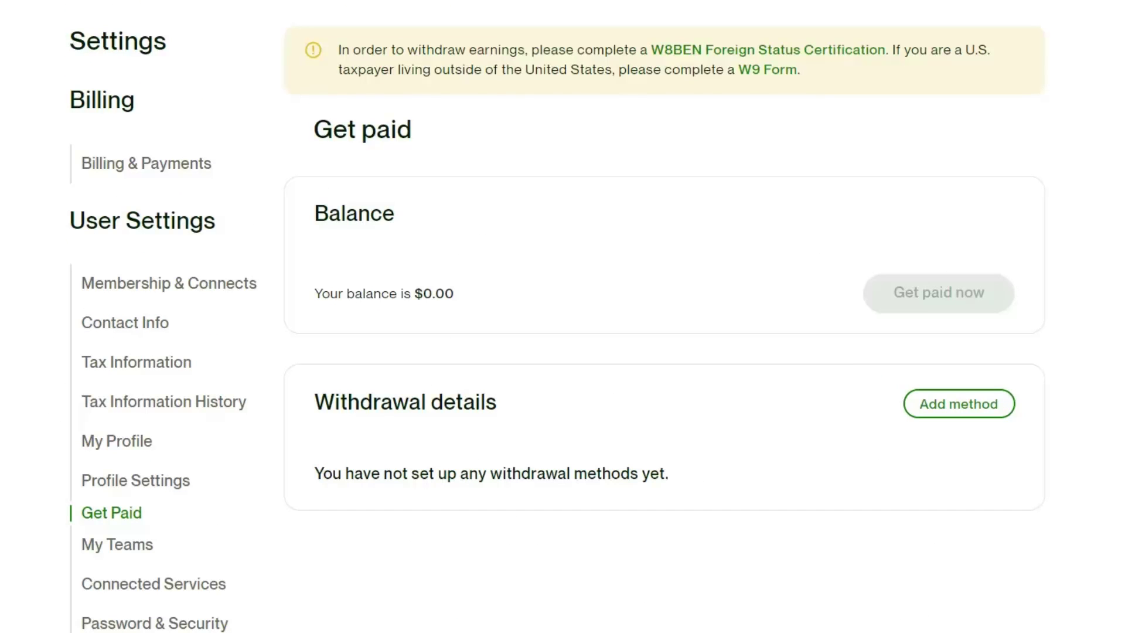
pyautogui.scroll(-1, 703, 117)
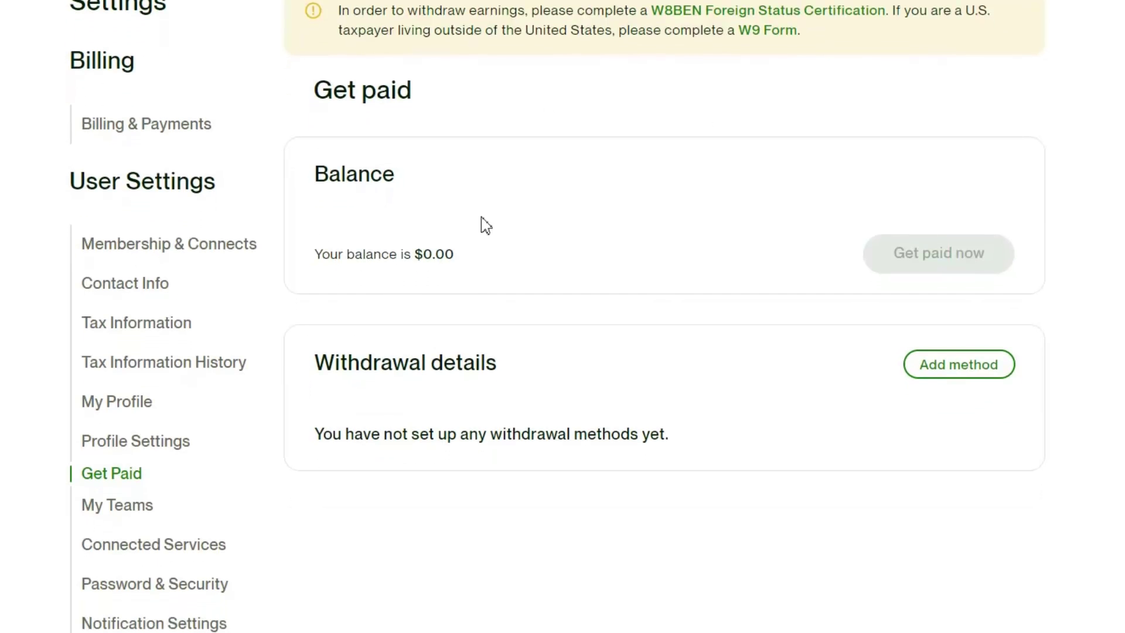
pyautogui.scroll(-3, 364, 244)
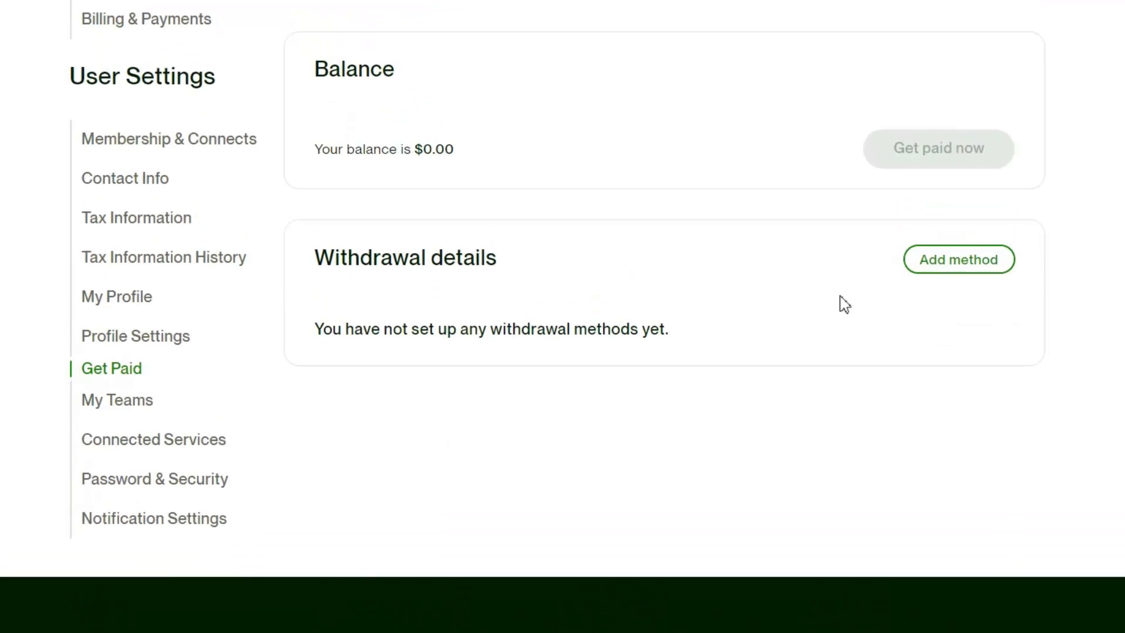
# Step: List withdrawal methods and compare Payoneer's per-withdrawal fee with the $0.99 local bank fee
pyautogui.click(946, 263)
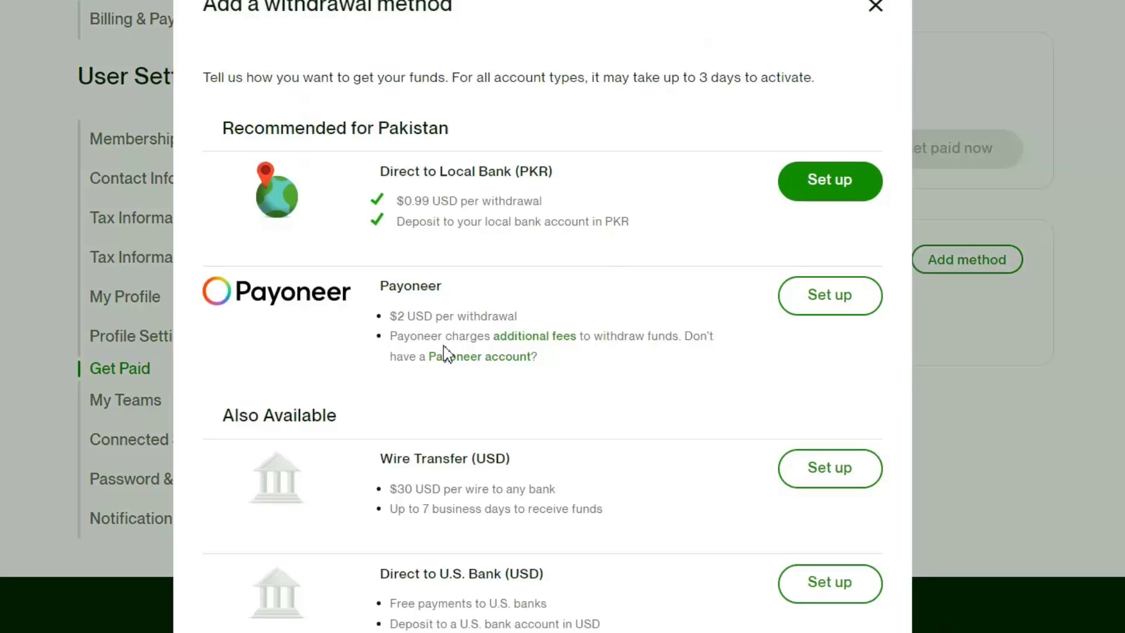
pyautogui.tripleClick(399, 314)
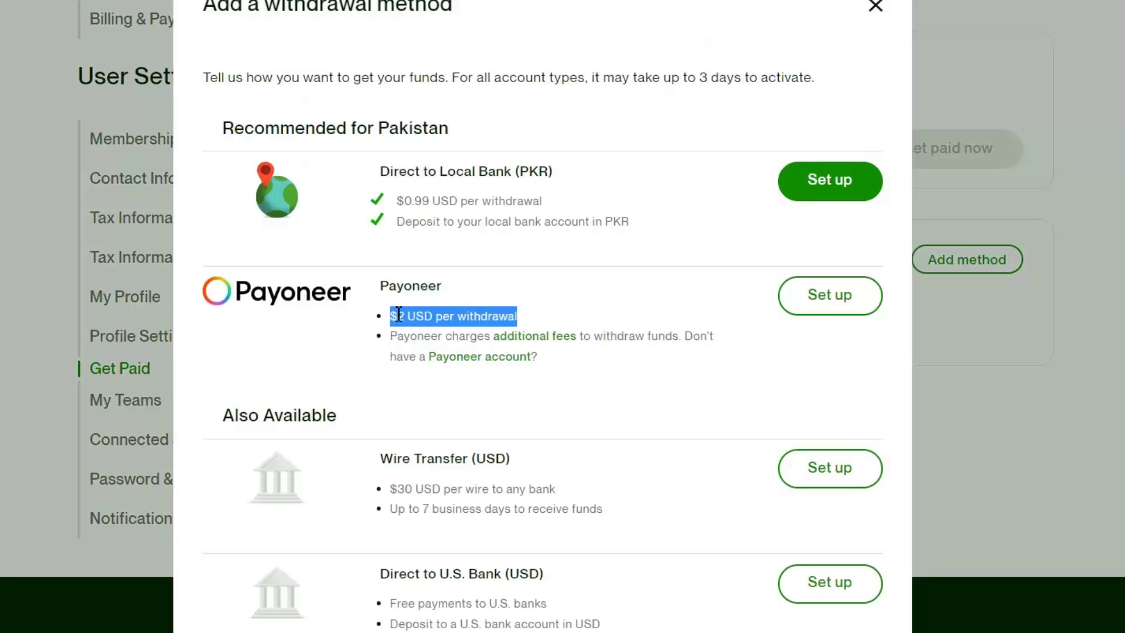
pyautogui.doubleClick(471, 200)
pyautogui.doubleClick(412, 201)
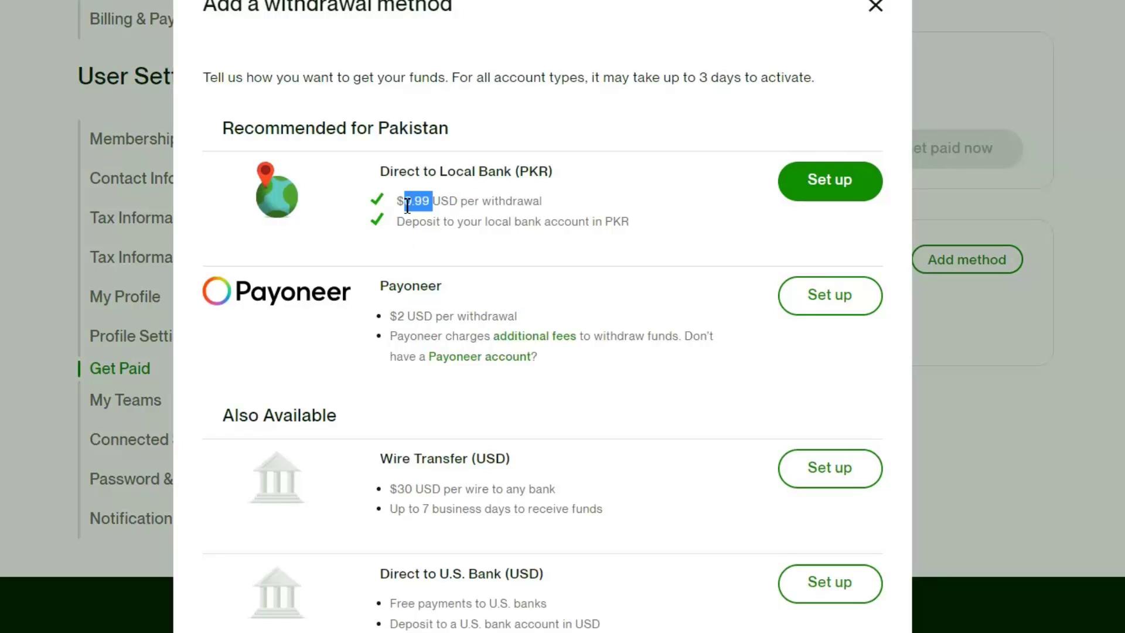
# Step: Set up Direct to Local Bank and find the bank by SWIFT code HABBPKKA124
pyautogui.click(846, 199)
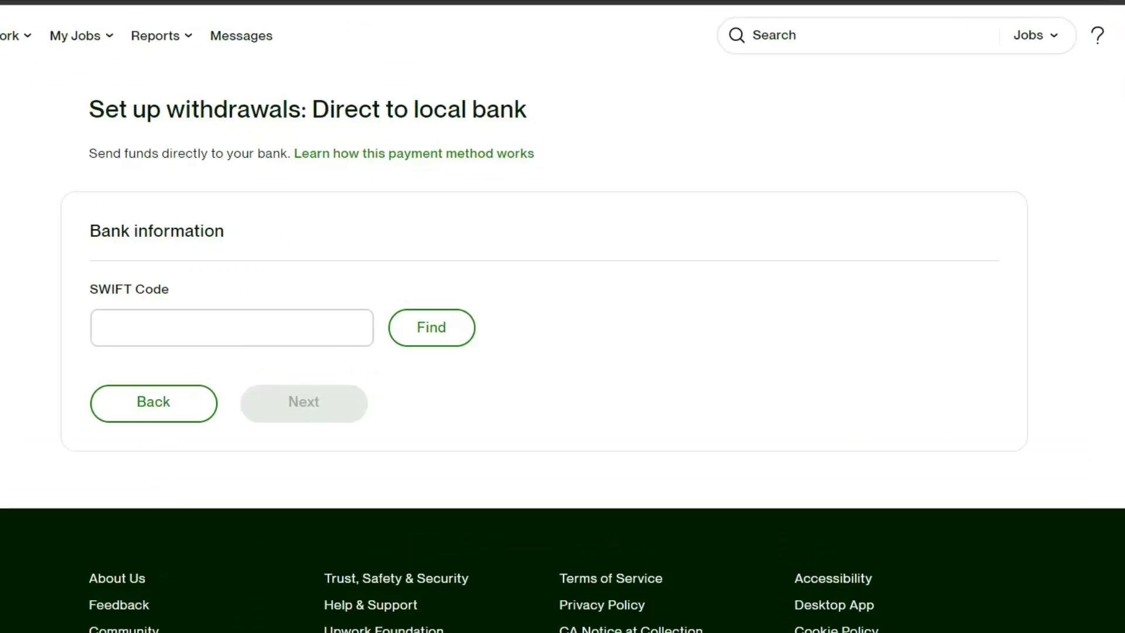
pyautogui.write('HABBPKKA124')
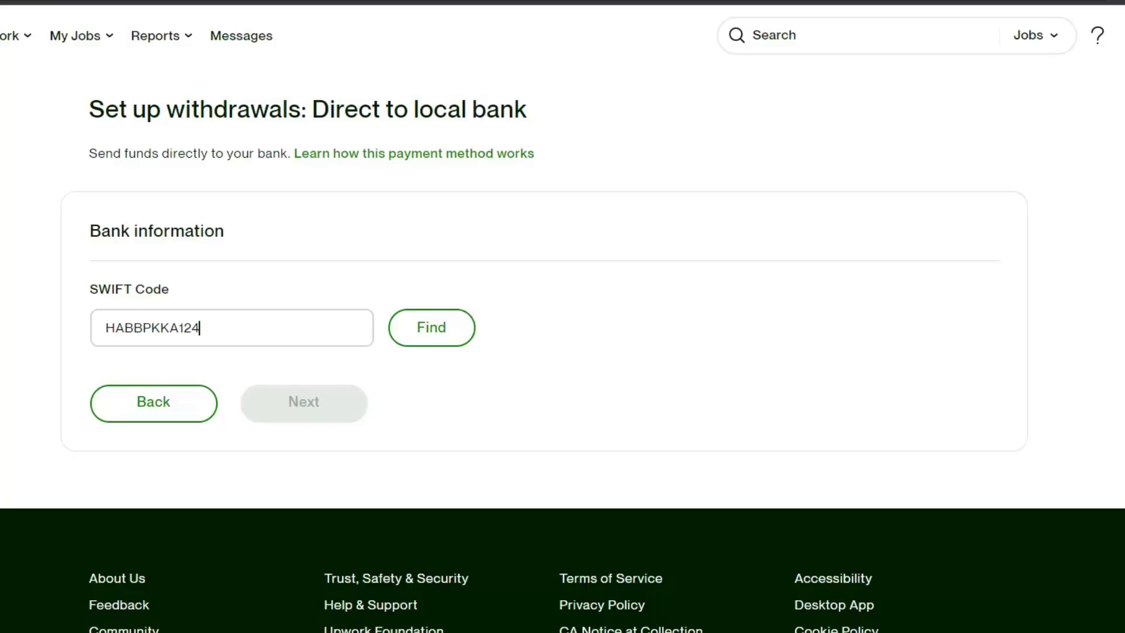
pyautogui.click(430, 328)
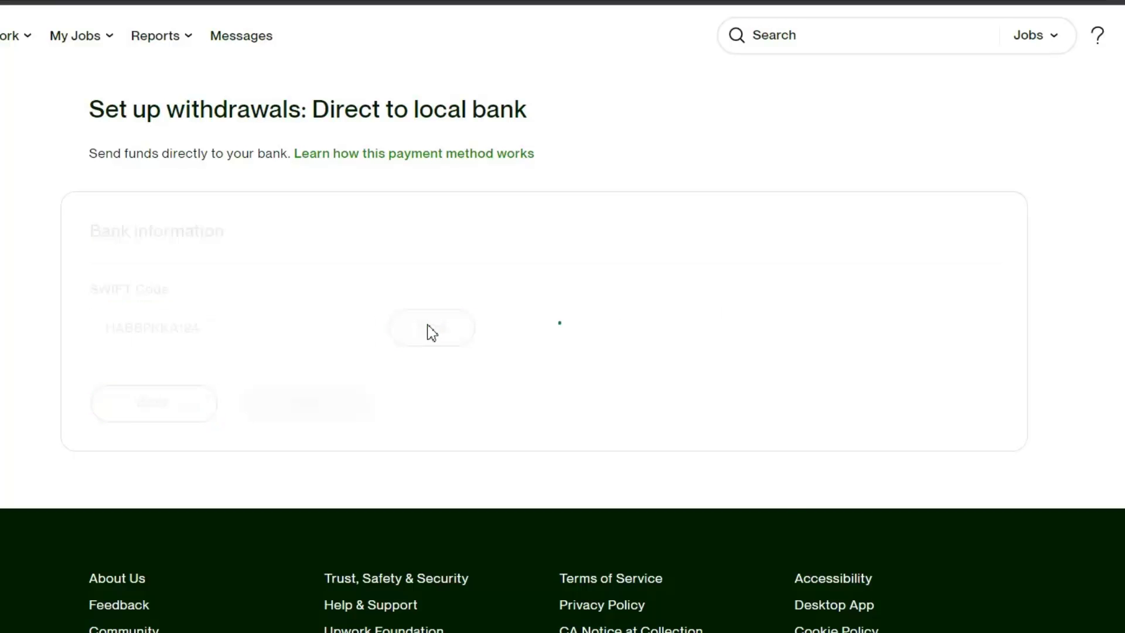
pyautogui.scroll(-10, 507, 529)
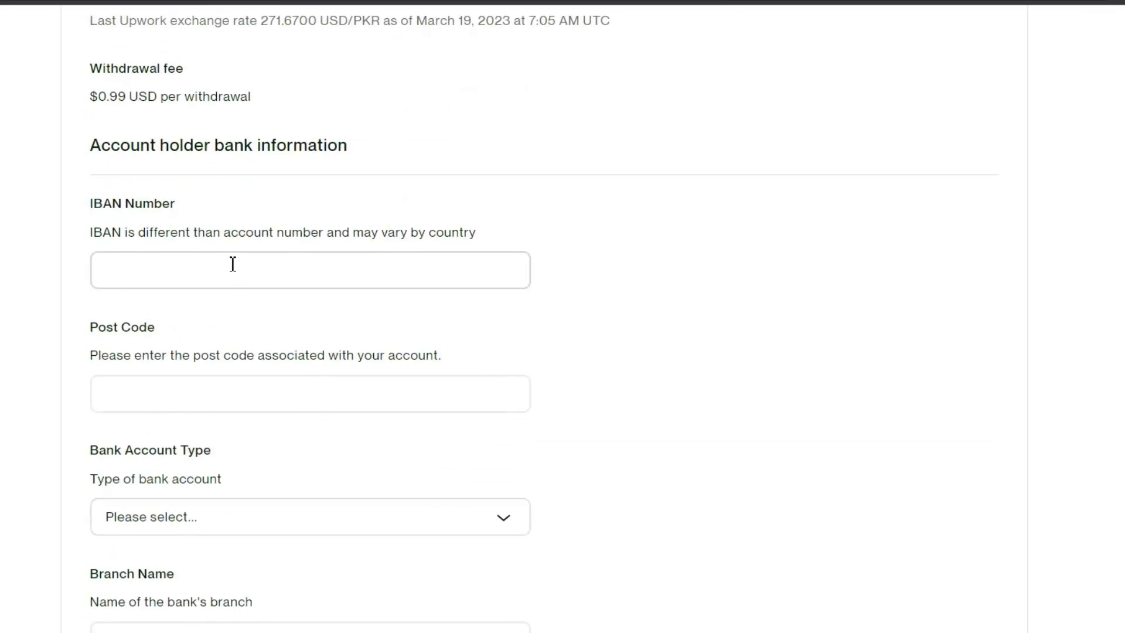
pyautogui.scroll(-5, 41, 395)
# Step: Set the account type to Personal and go through the branch and date of birth fields
pyautogui.click(259, 212)
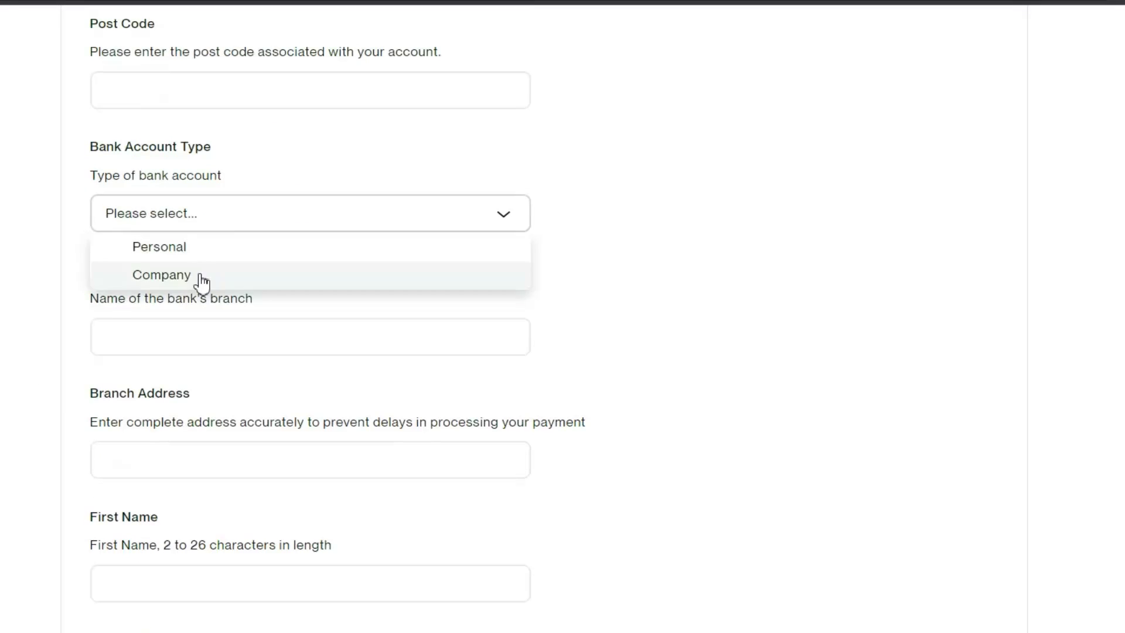
pyautogui.click(153, 246)
pyautogui.click(155, 334)
pyautogui.click(189, 458)
pyautogui.click(20, 497)
pyautogui.scroll(-5, 20, 498)
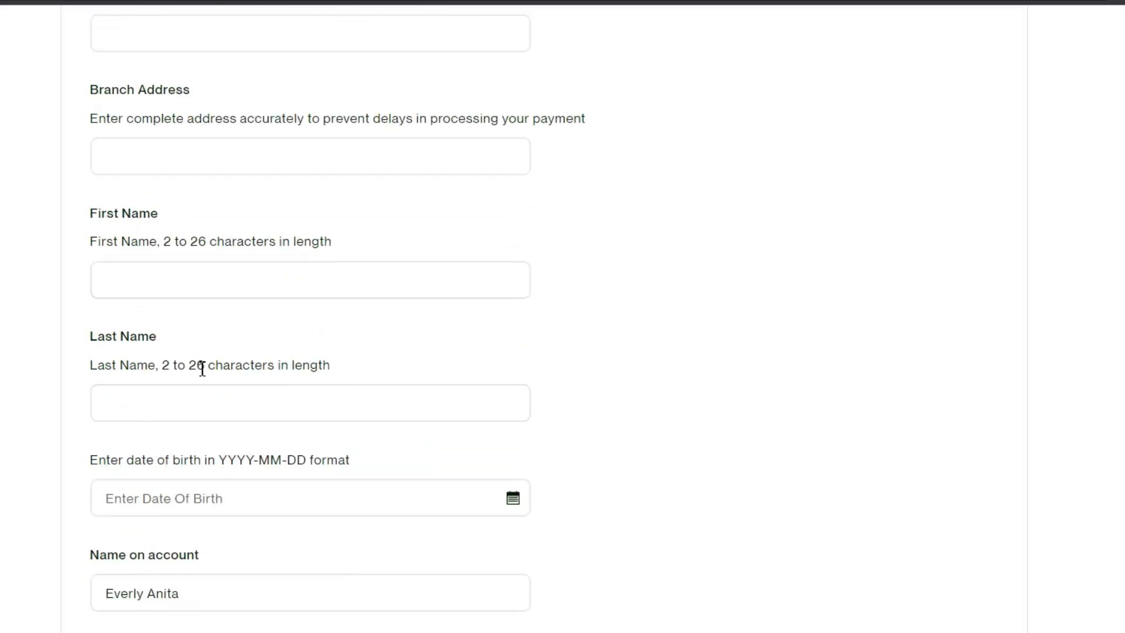
pyautogui.click(88, 486)
# Step: Go through the name on account field and attest ownership of the bank account
pyautogui.scroll(-1, 88, 486)
pyautogui.scroll(-6, 236, 226)
pyautogui.click(246, 242)
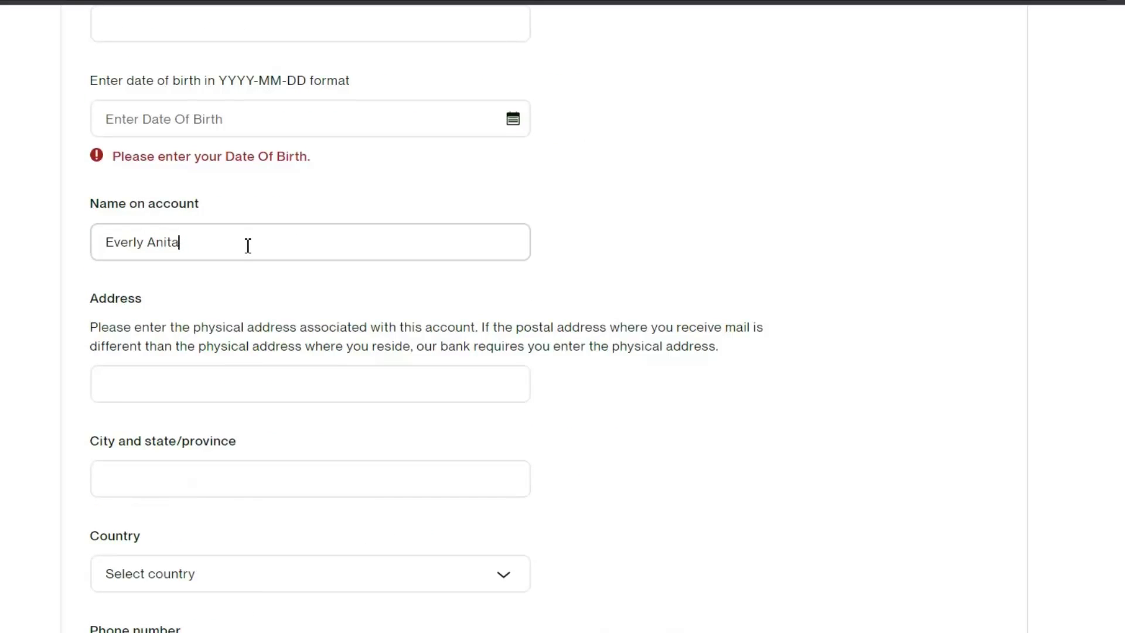
pyautogui.click(132, 324)
pyautogui.scroll(-5, 133, 324)
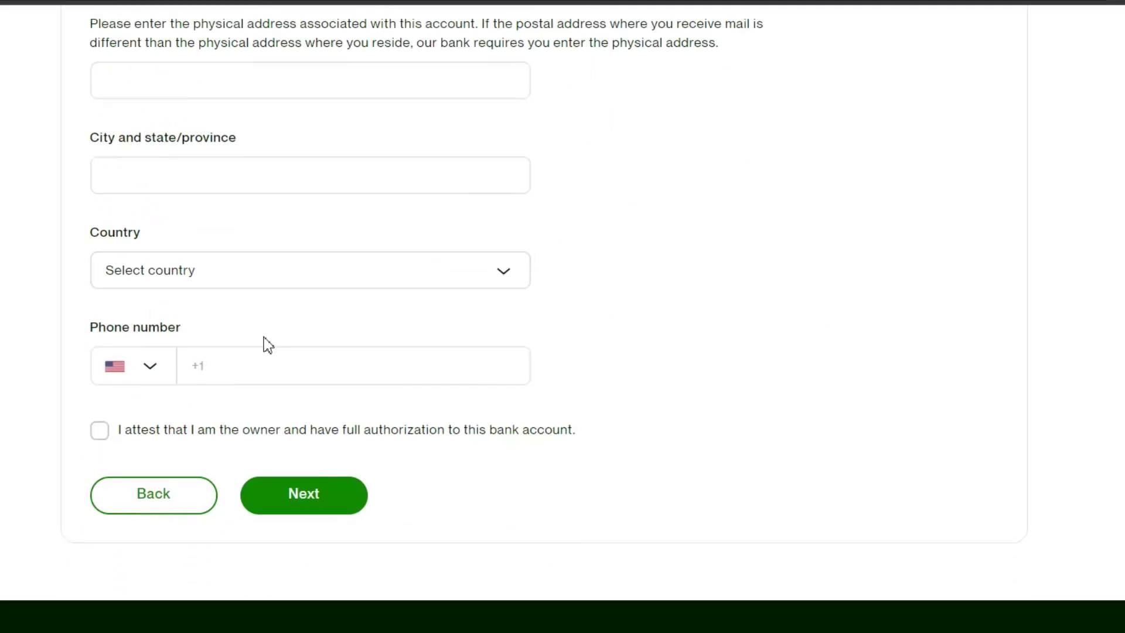
pyautogui.click(101, 435)
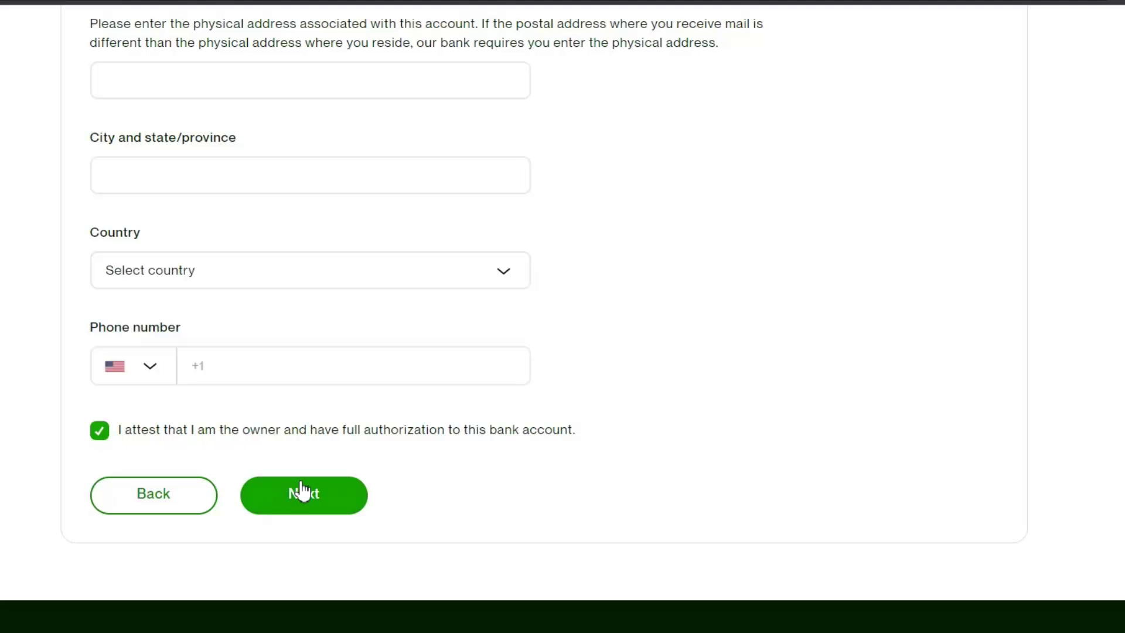